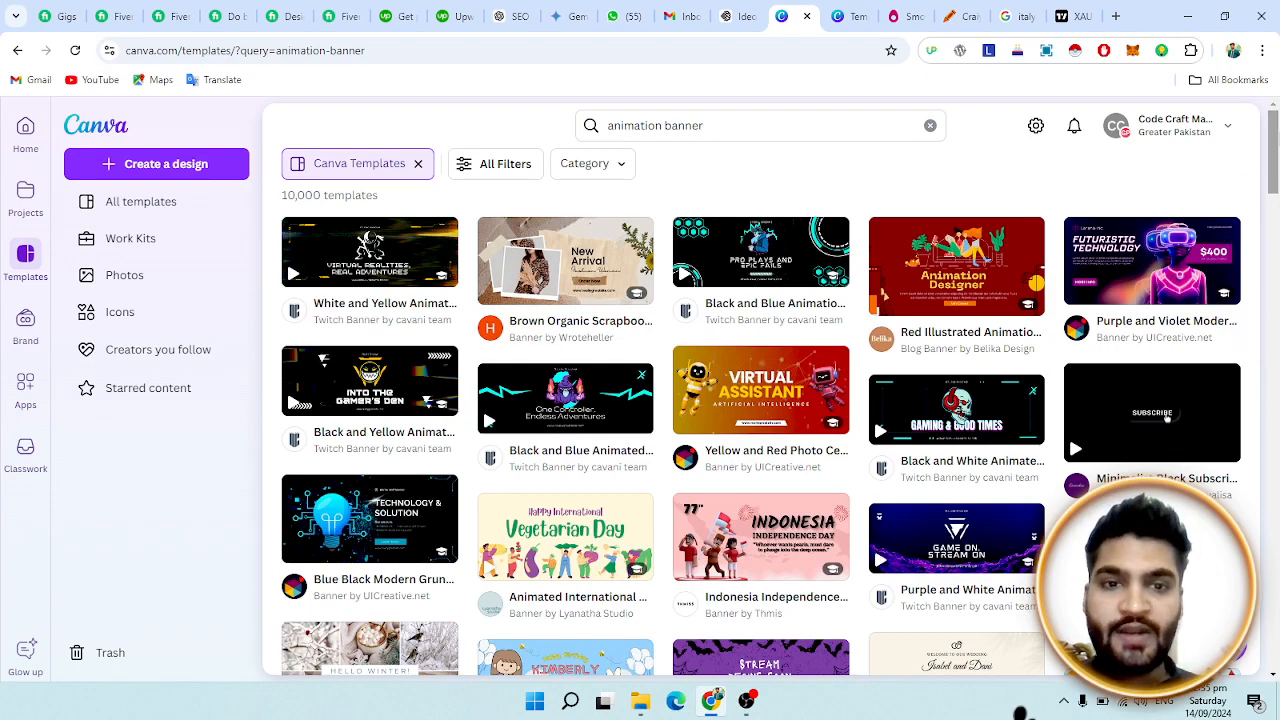
Open the Yellow and Gray Dynamic Professional Animated Sports Banner template for customization
{"action": "left_click", "coordinate": [753, 128]}
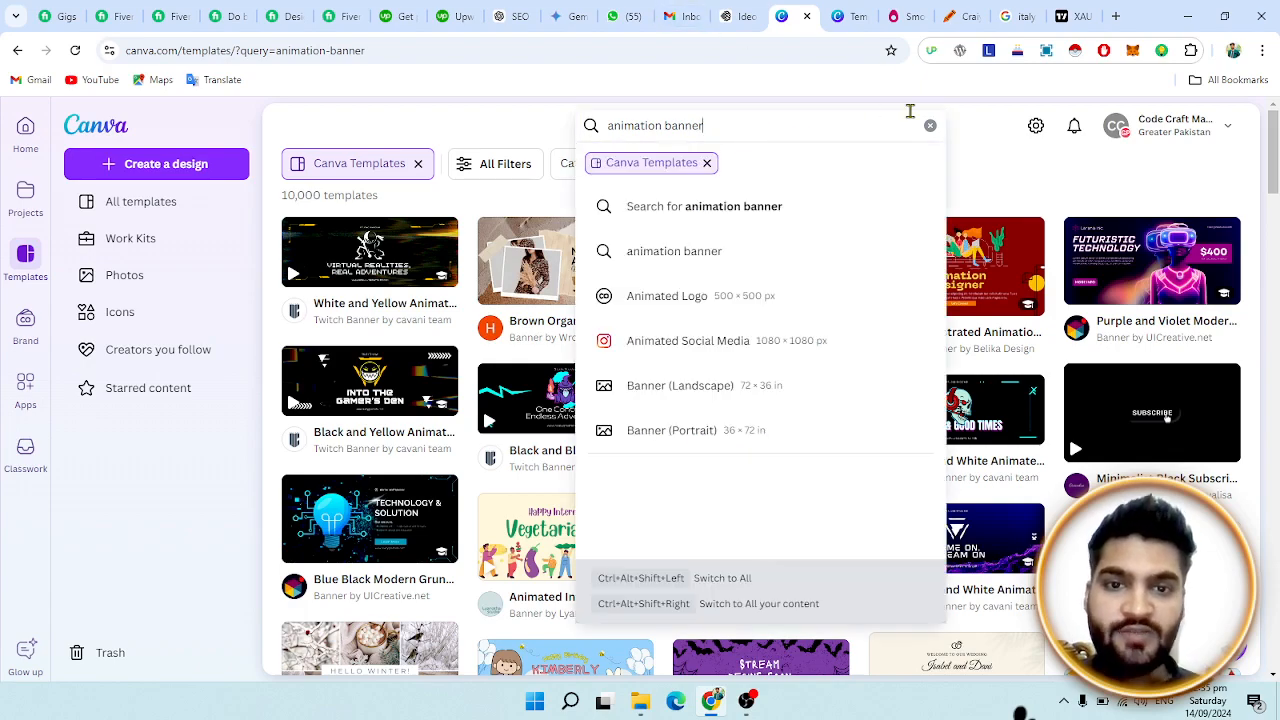
{"action": "left_click", "coordinate": [978, 168]}
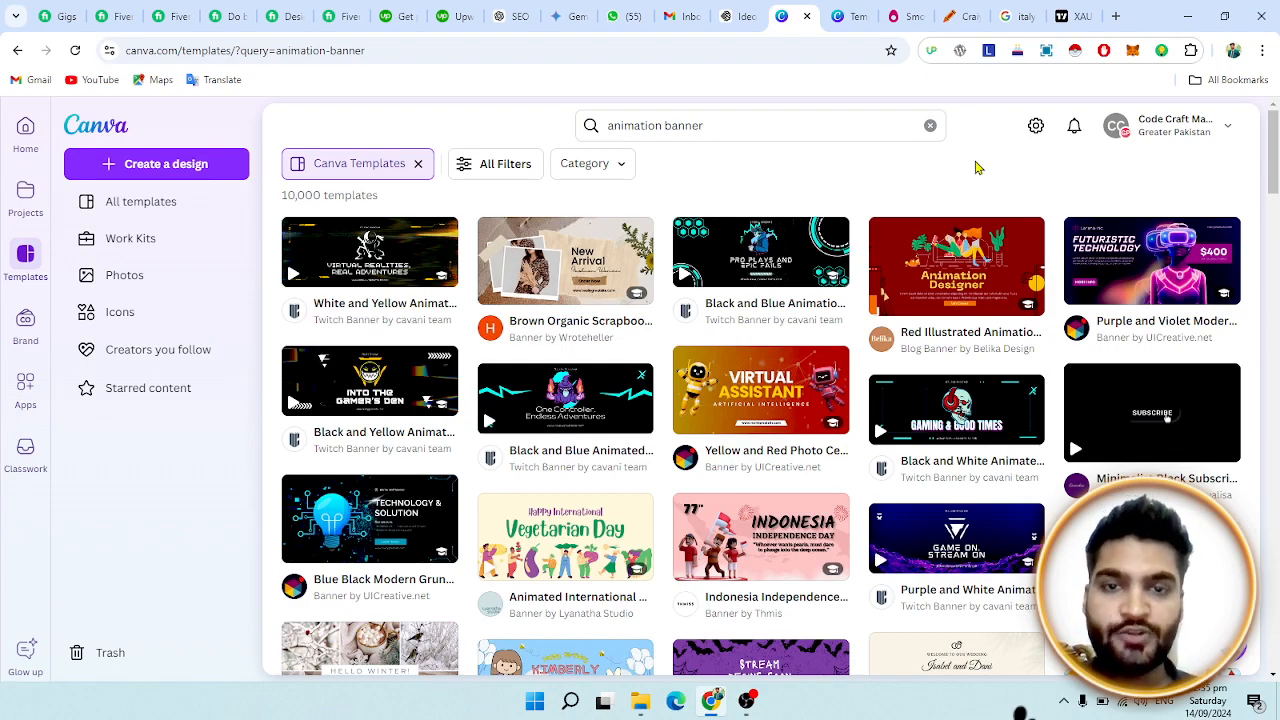
{"action": "left_click", "coordinate": [850, 14]}
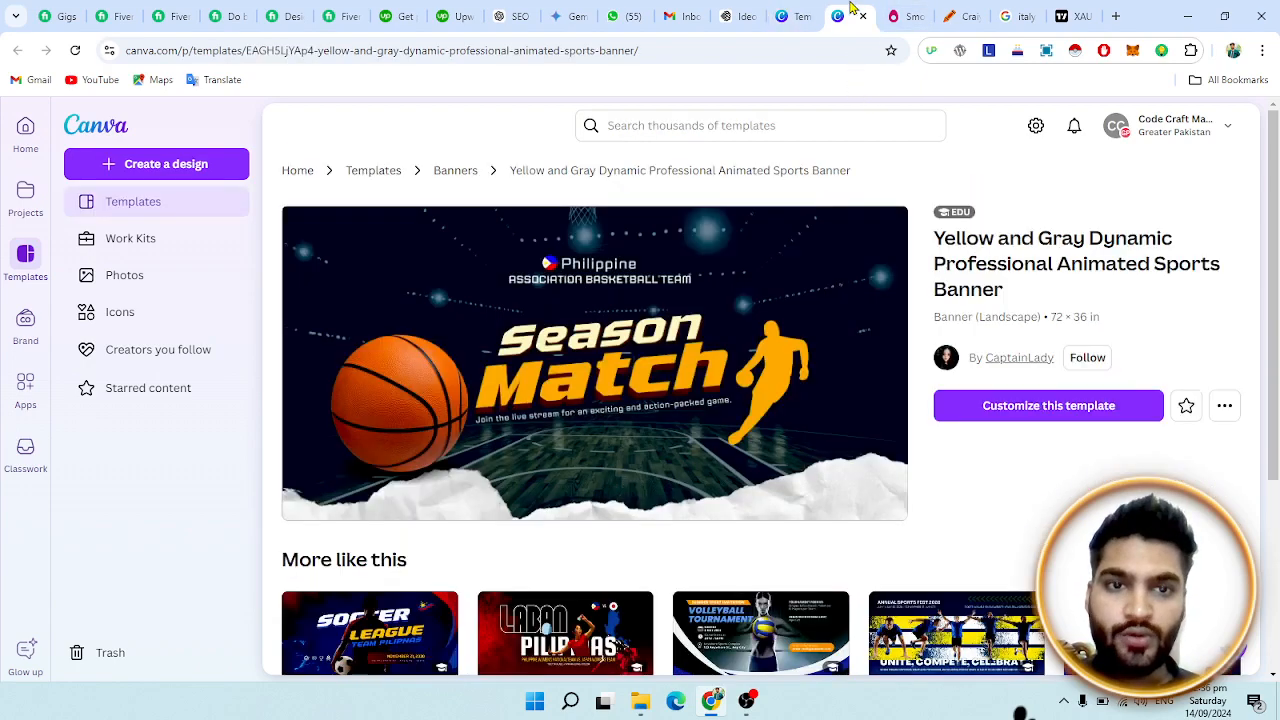
{"action": "left_click", "coordinate": [998, 410]}
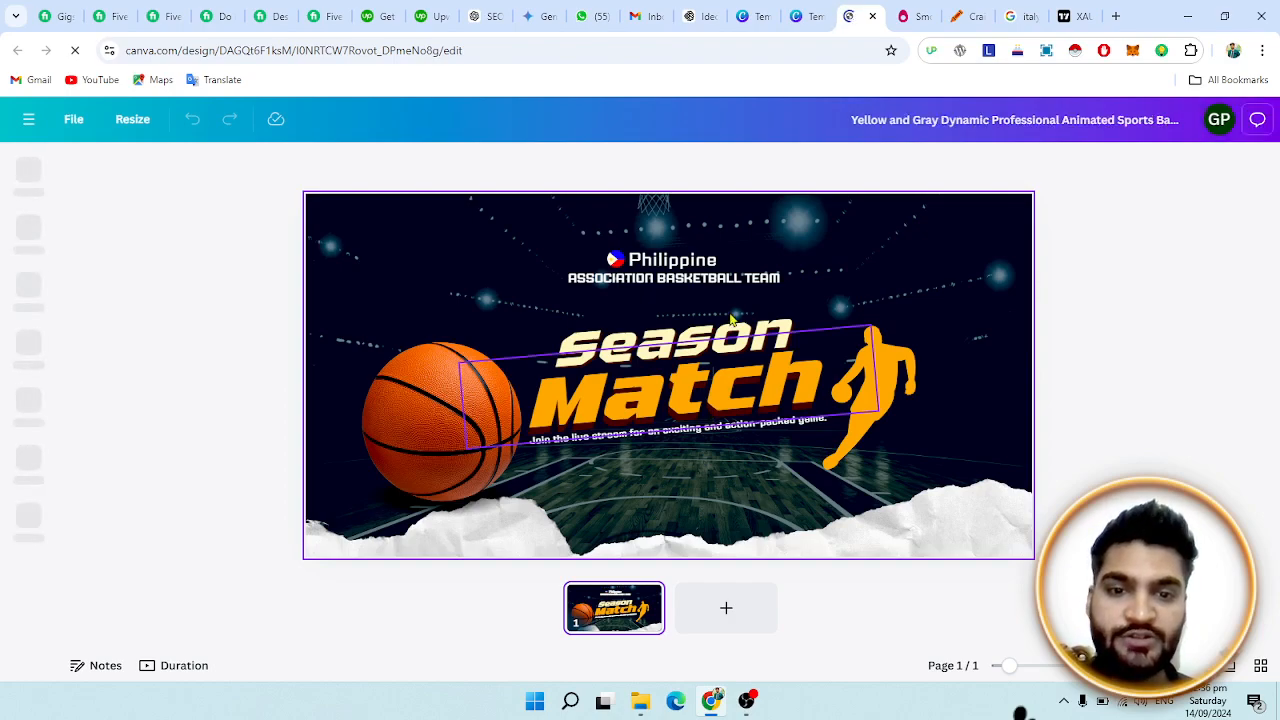
Apply the Wipe animation to the "Season" title text and set it to play on both enter and exit
{"action": "left_click", "coordinate": [708, 334]}
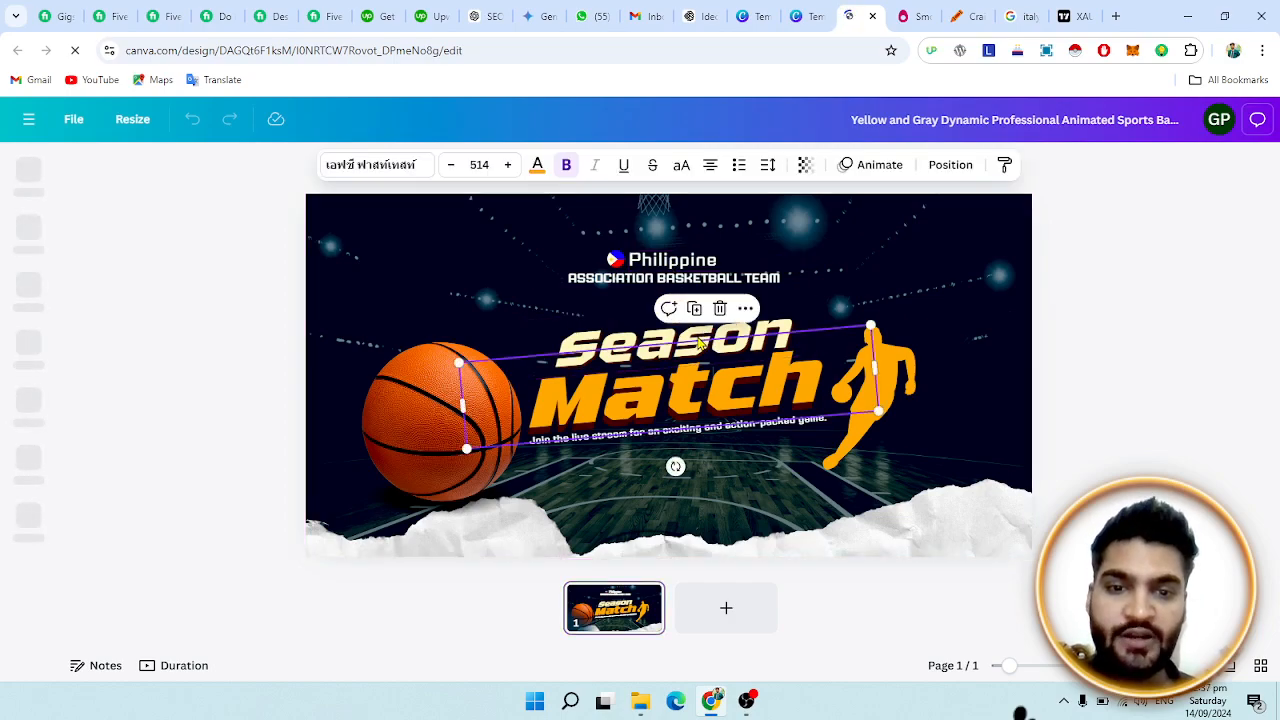
{"action": "left_click", "coordinate": [708, 332]}
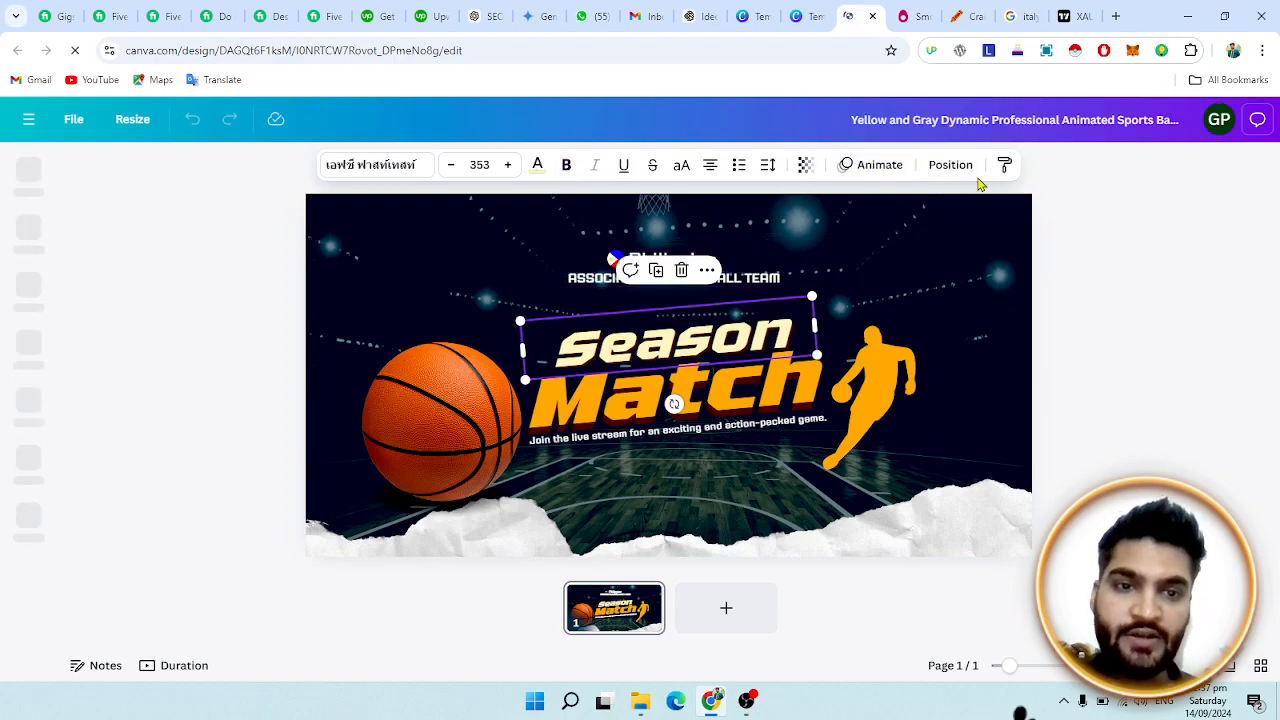
{"action": "left_click", "coordinate": [885, 172]}
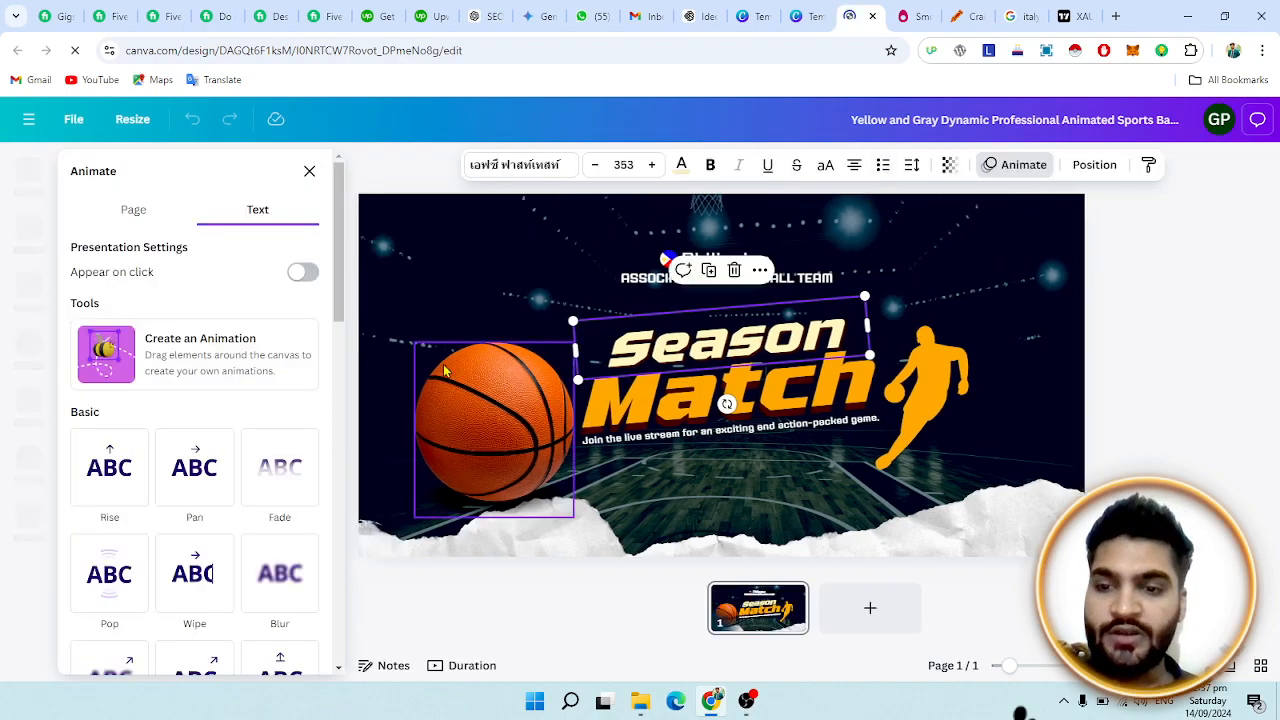
{"action": "left_click_drag", "start_coordinate": [337, 274], "coordinate": [354, 331]}
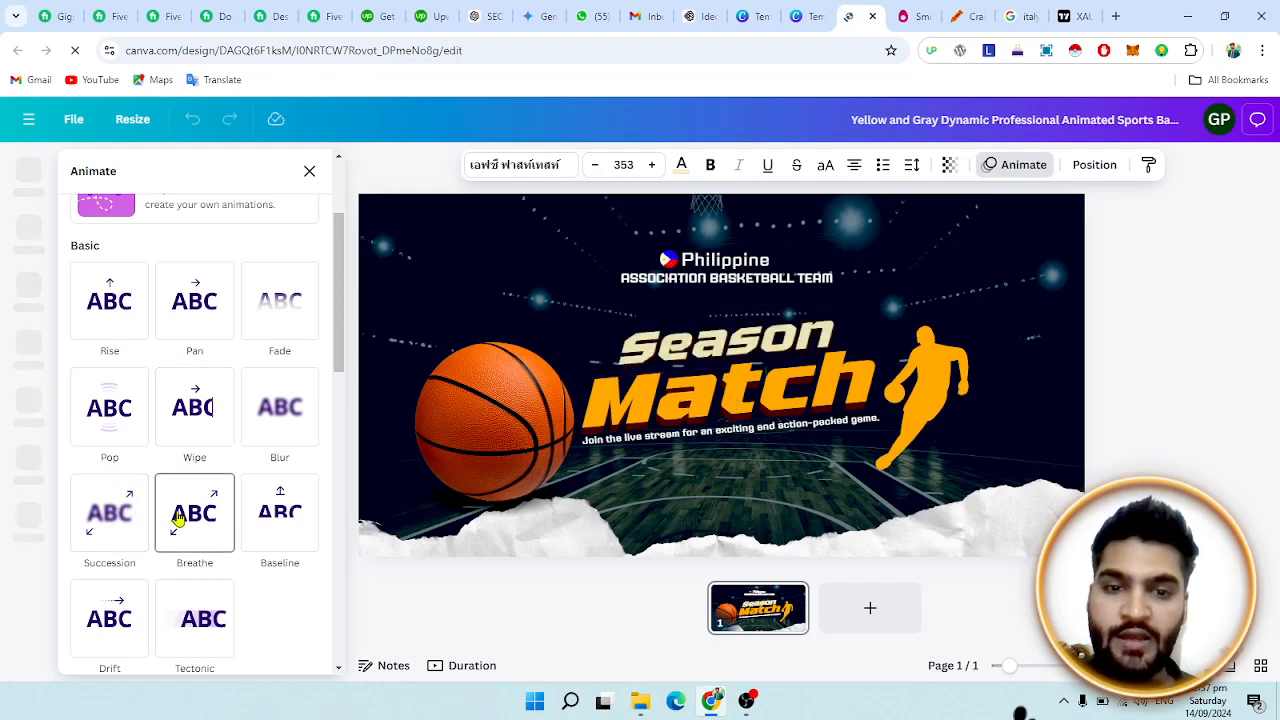
{"action": "left_click", "coordinate": [190, 433]}
{"action": "left_click_drag", "start_coordinate": [340, 346], "coordinate": [343, 384]}
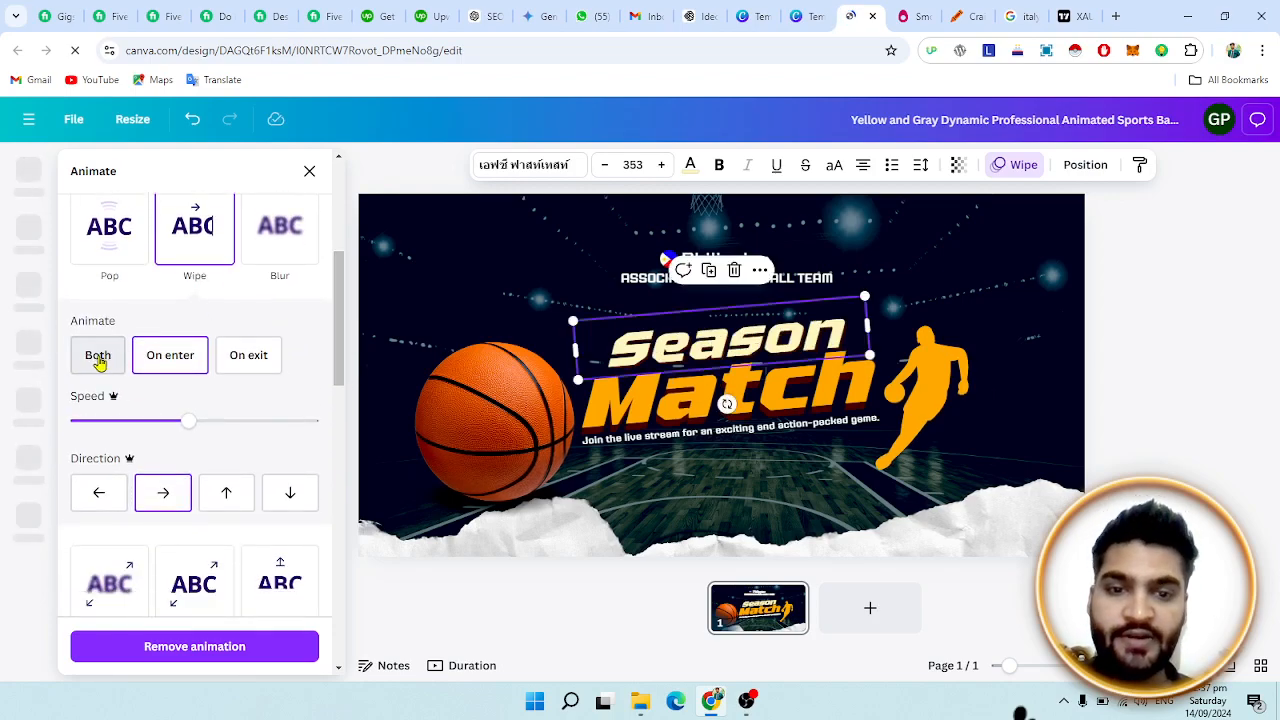
{"action": "left_click", "coordinate": [237, 358]}
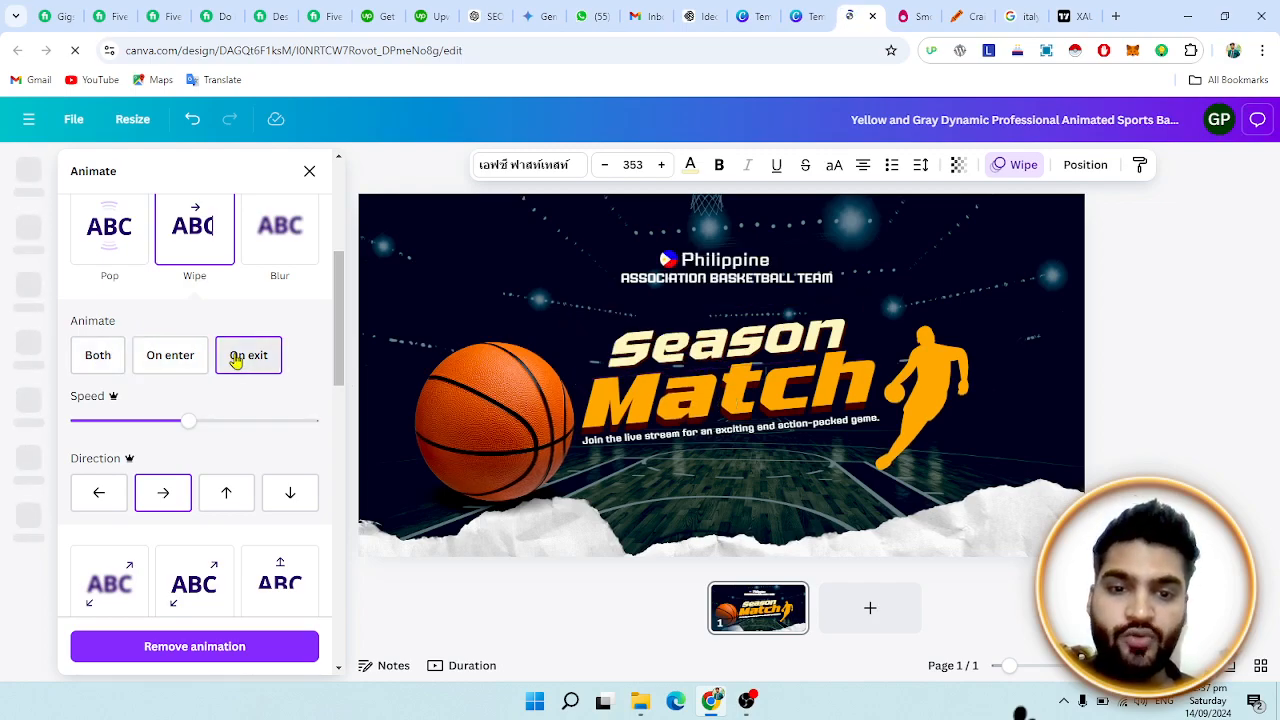
{"action": "left_click", "coordinate": [100, 358]}
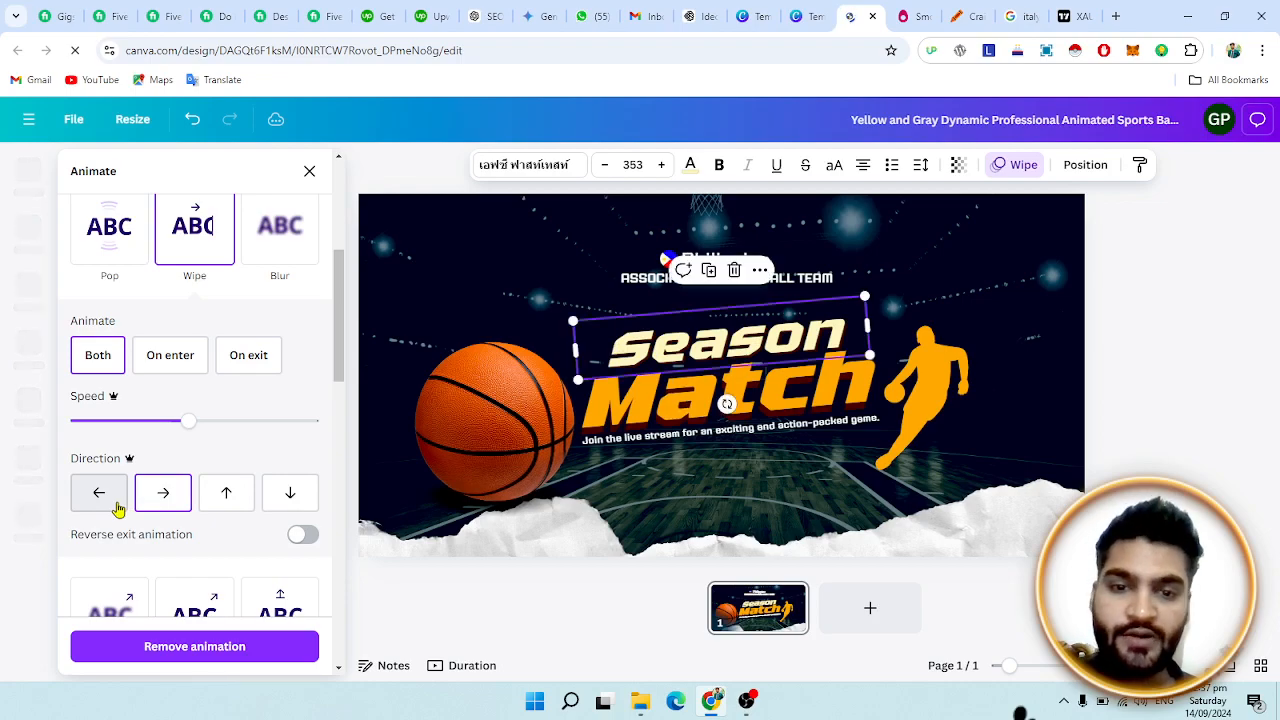
Add the Pulse motion effect to the "Season" title text
{"action": "scroll", "coordinate": [340, 375], "scroll_direction": "down", "scroll_amount": 3}
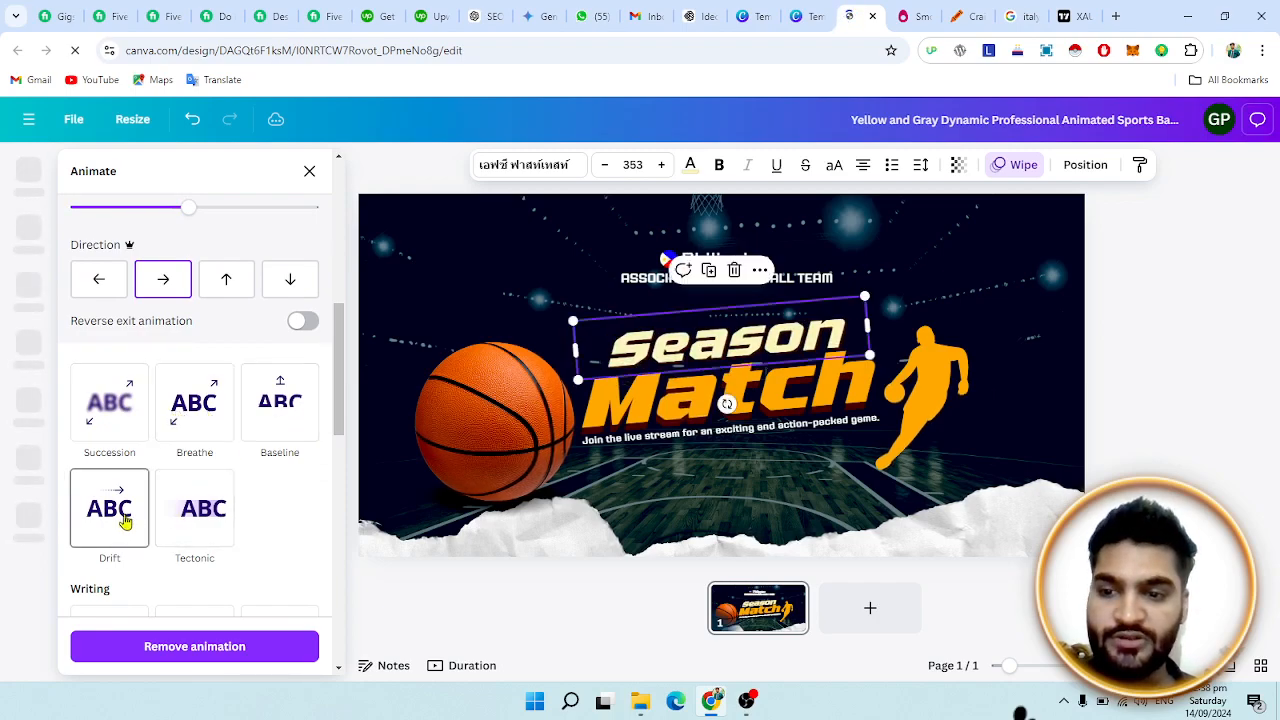
{"action": "left_click_drag", "start_coordinate": [343, 466], "coordinate": [351, 675]}
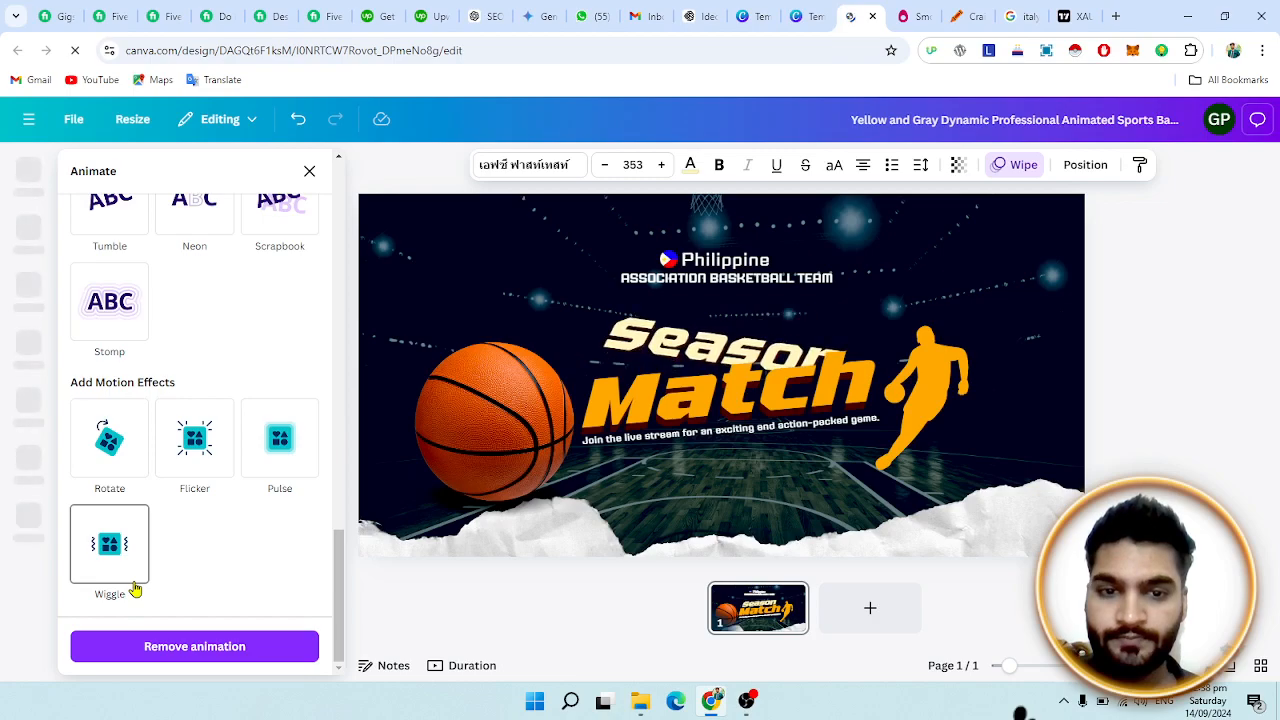
{"action": "left_click", "coordinate": [277, 467]}
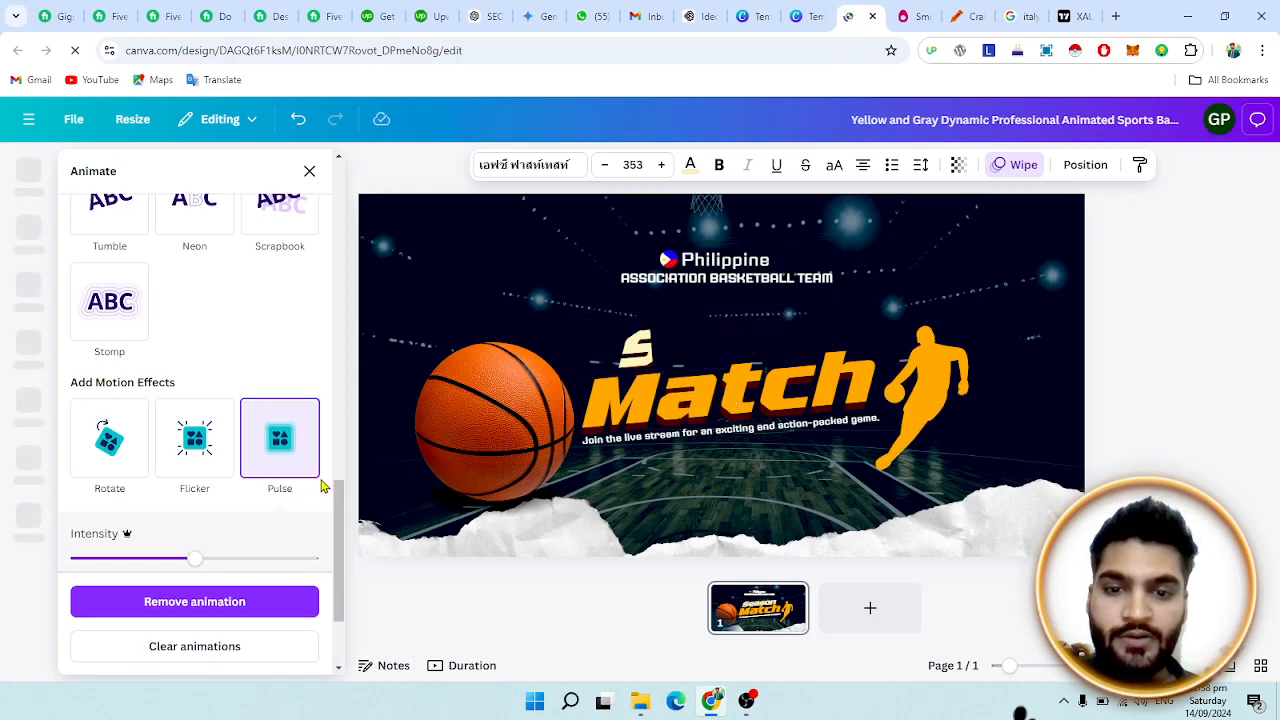
Apply the Wipe animation to the "Match" title text
{"action": "left_click", "coordinate": [773, 403]}
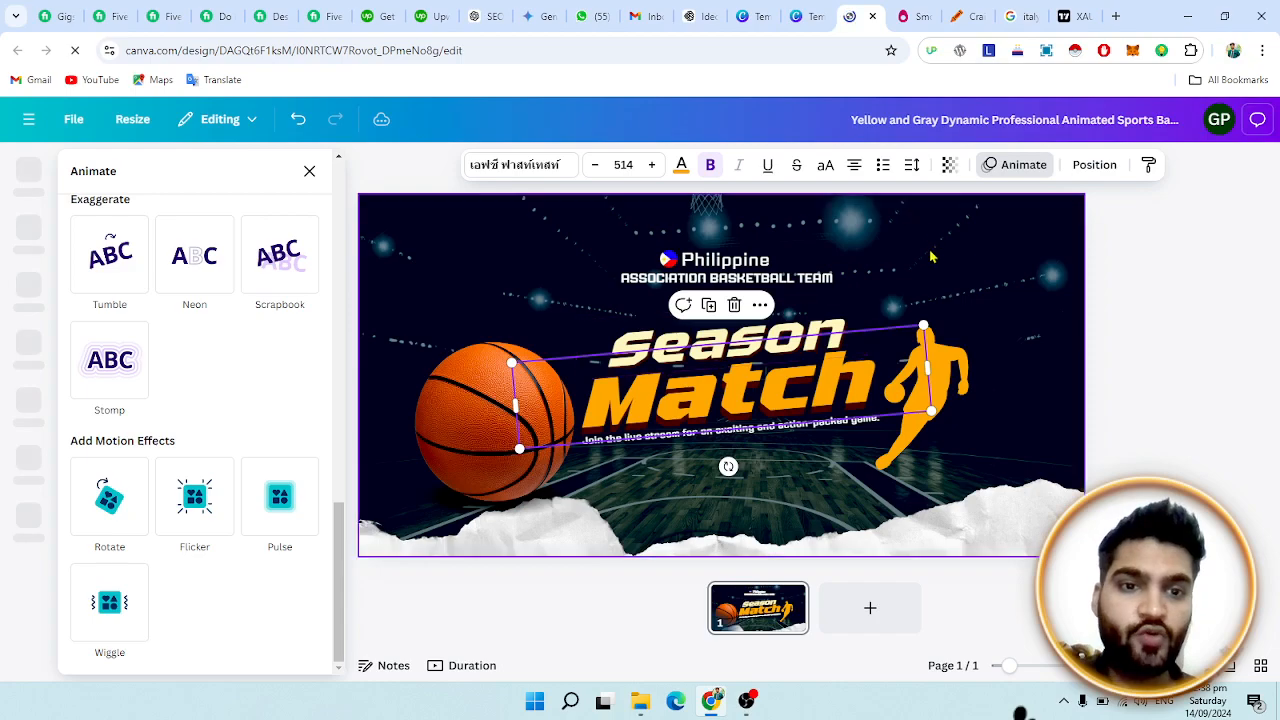
{"action": "left_click", "coordinate": [1030, 167]}
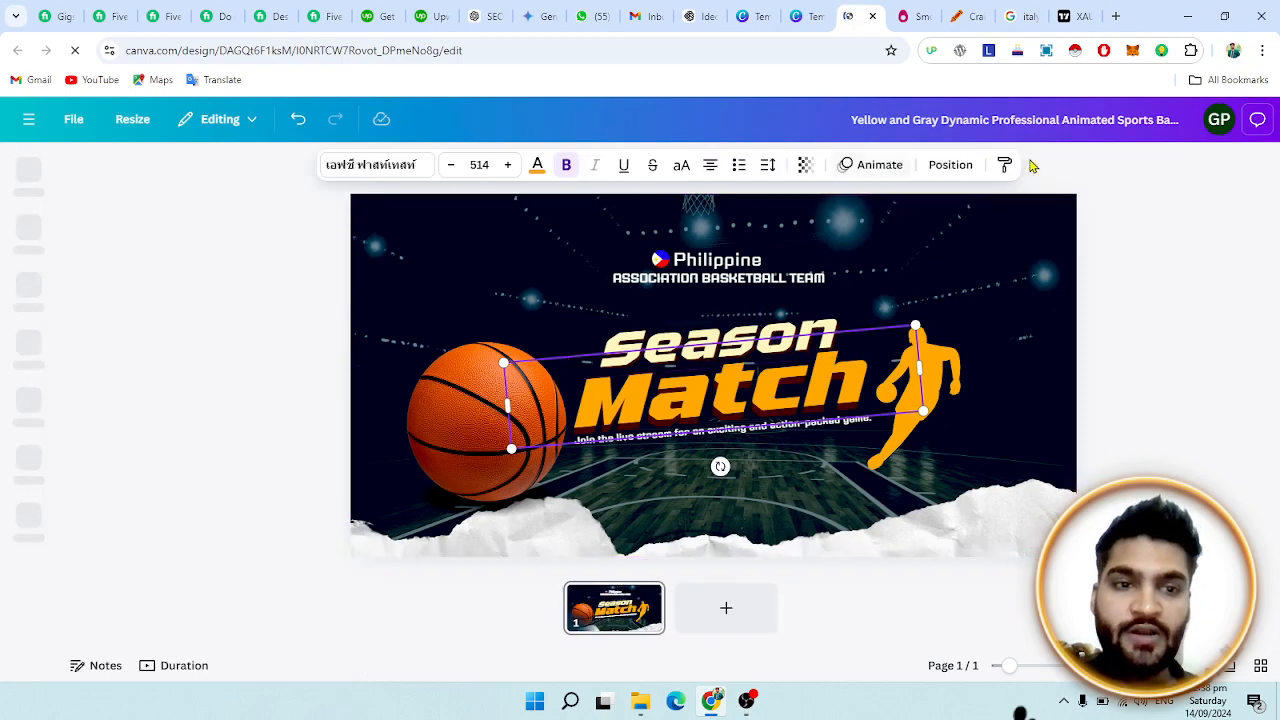
{"action": "left_click", "coordinate": [880, 166]}
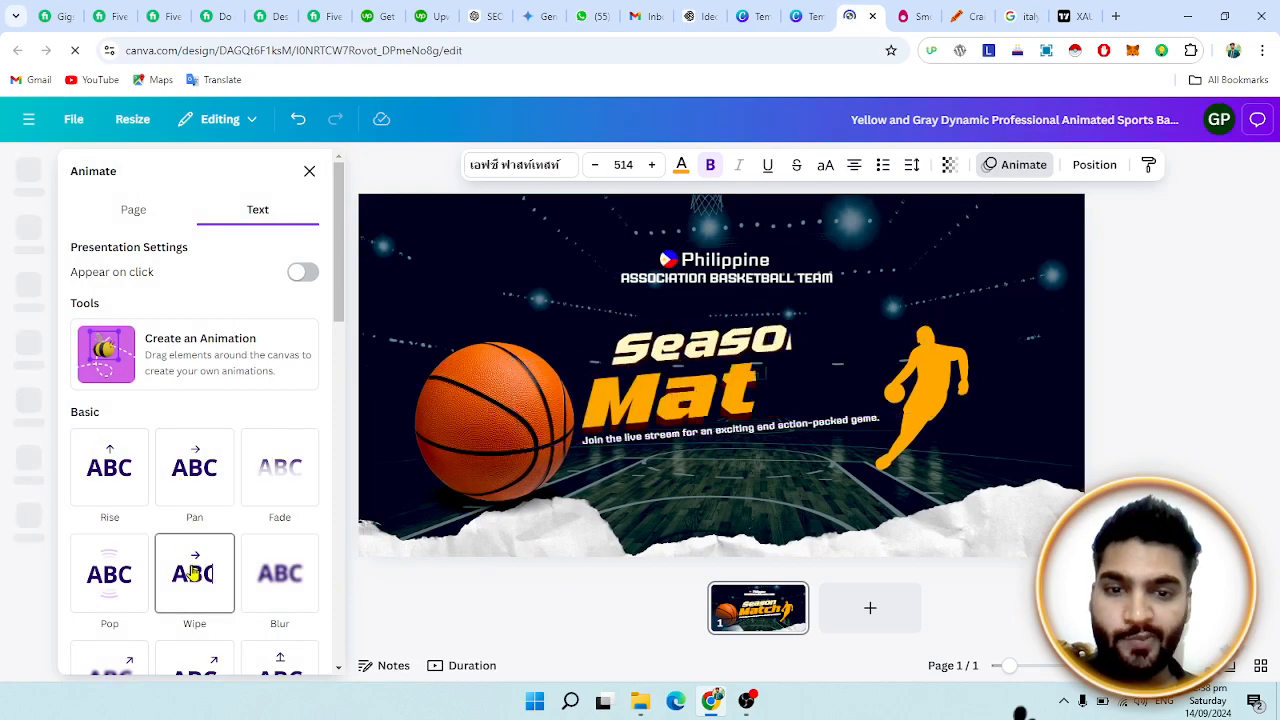
{"action": "scroll", "coordinate": [337, 311], "scroll_direction": "down", "scroll_amount": 1}
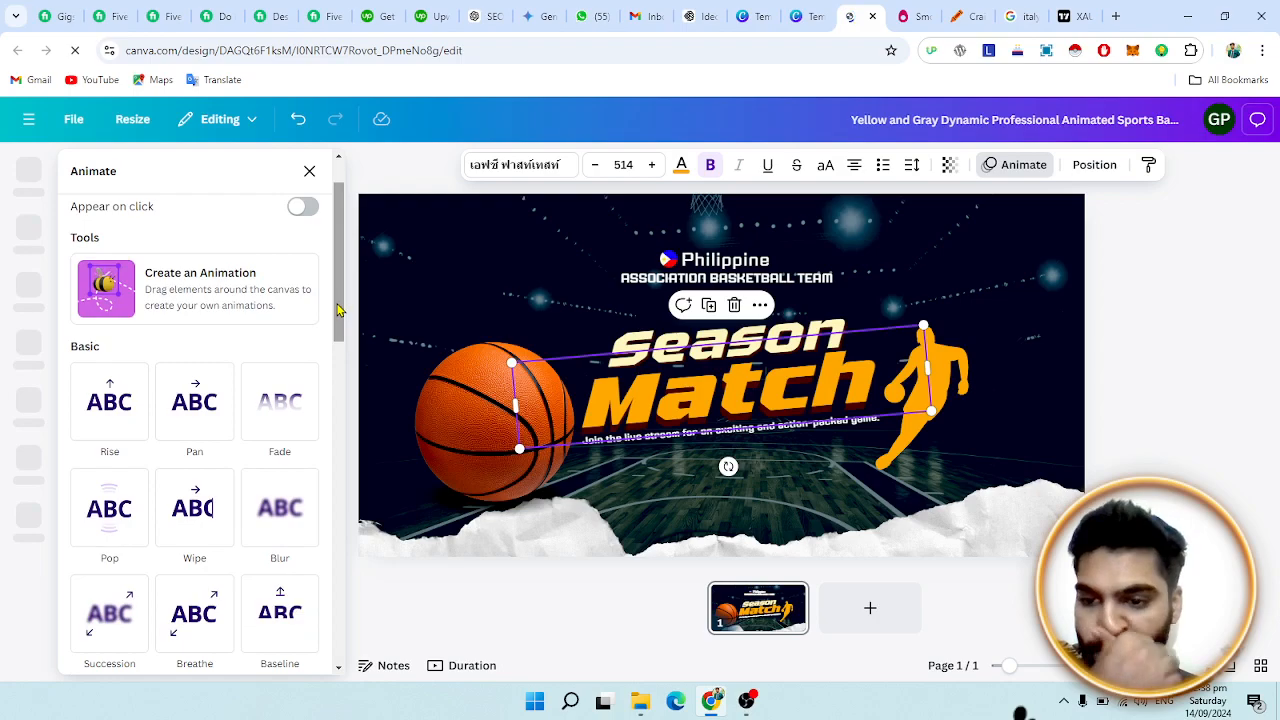
{"action": "left_click", "coordinate": [182, 538]}
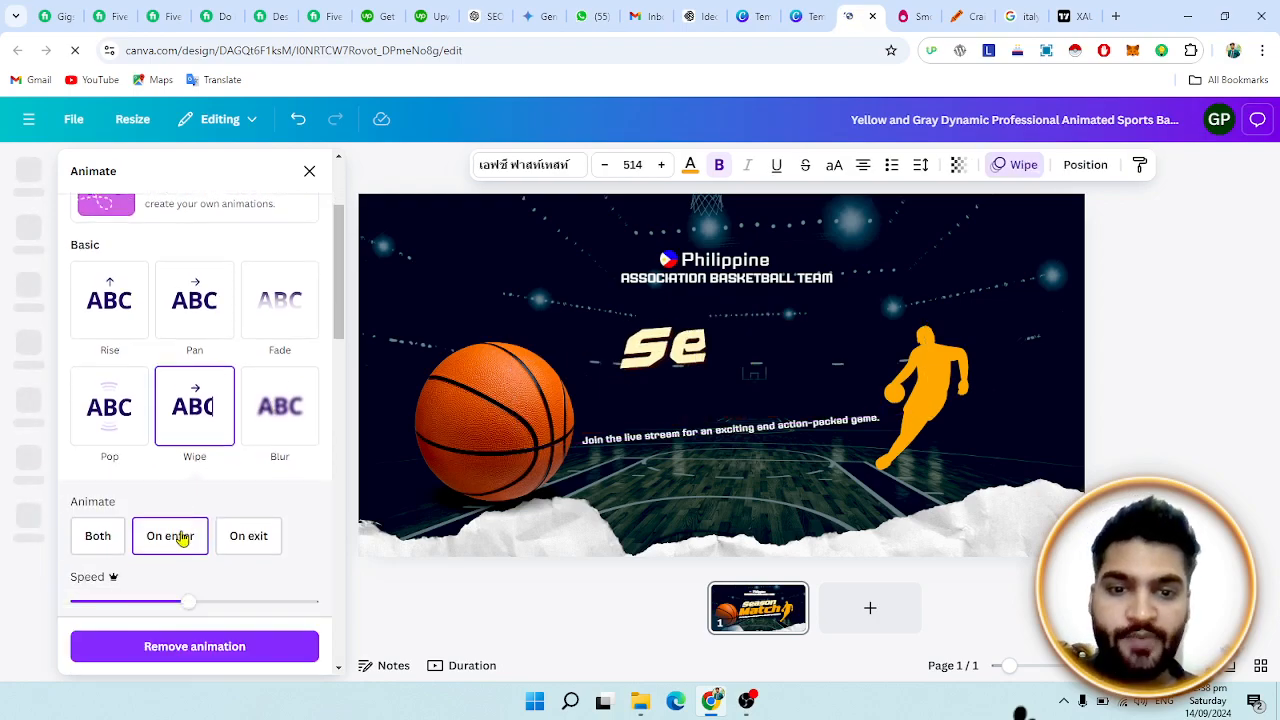
Add the Rotate motion effect to the basketball image and close the animation settings
{"action": "left_click", "coordinate": [465, 415]}
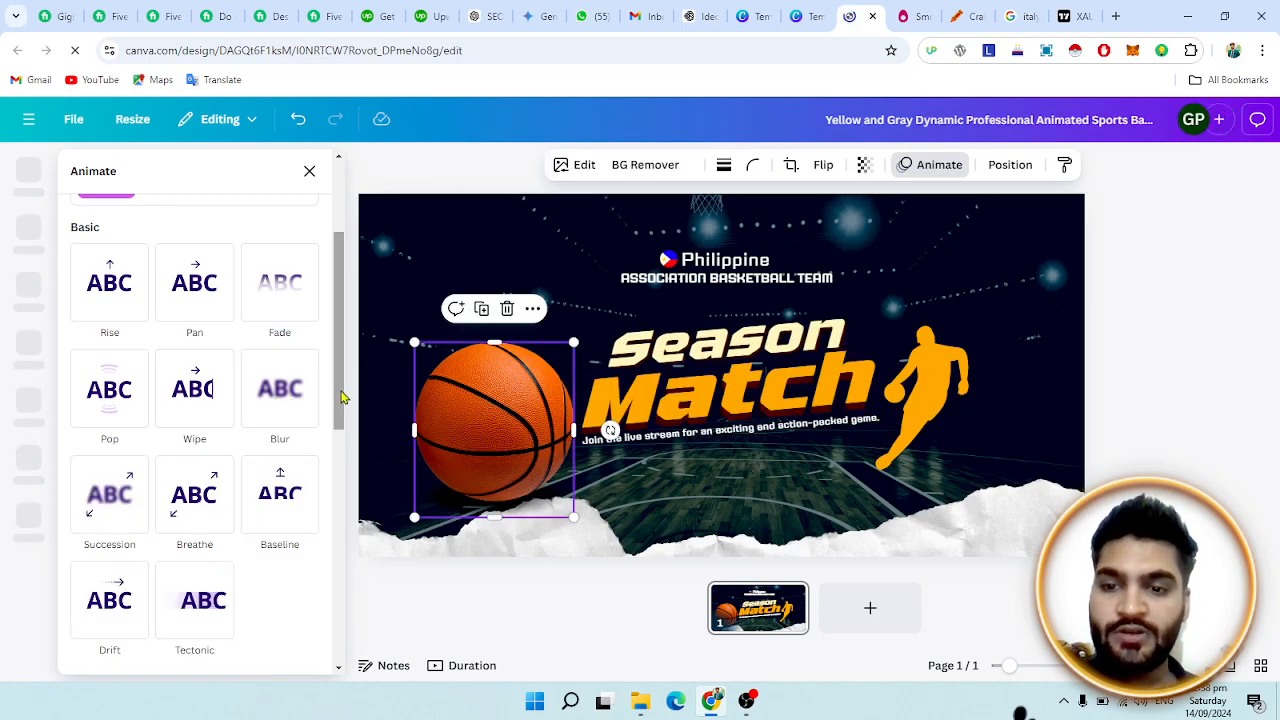
{"action": "scroll", "coordinate": [340, 560], "scroll_direction": "down", "scroll_amount": 6}
{"action": "left_click", "coordinate": [105, 530]}
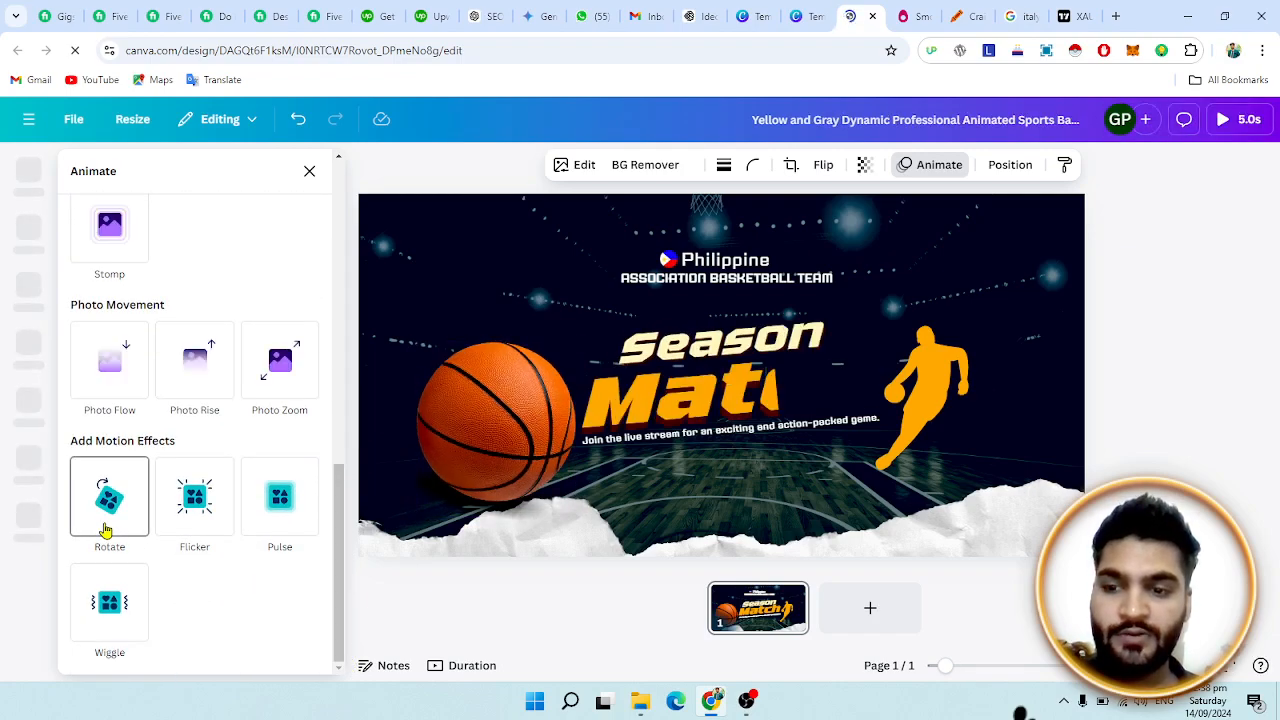
{"action": "left_click", "coordinate": [105, 530]}
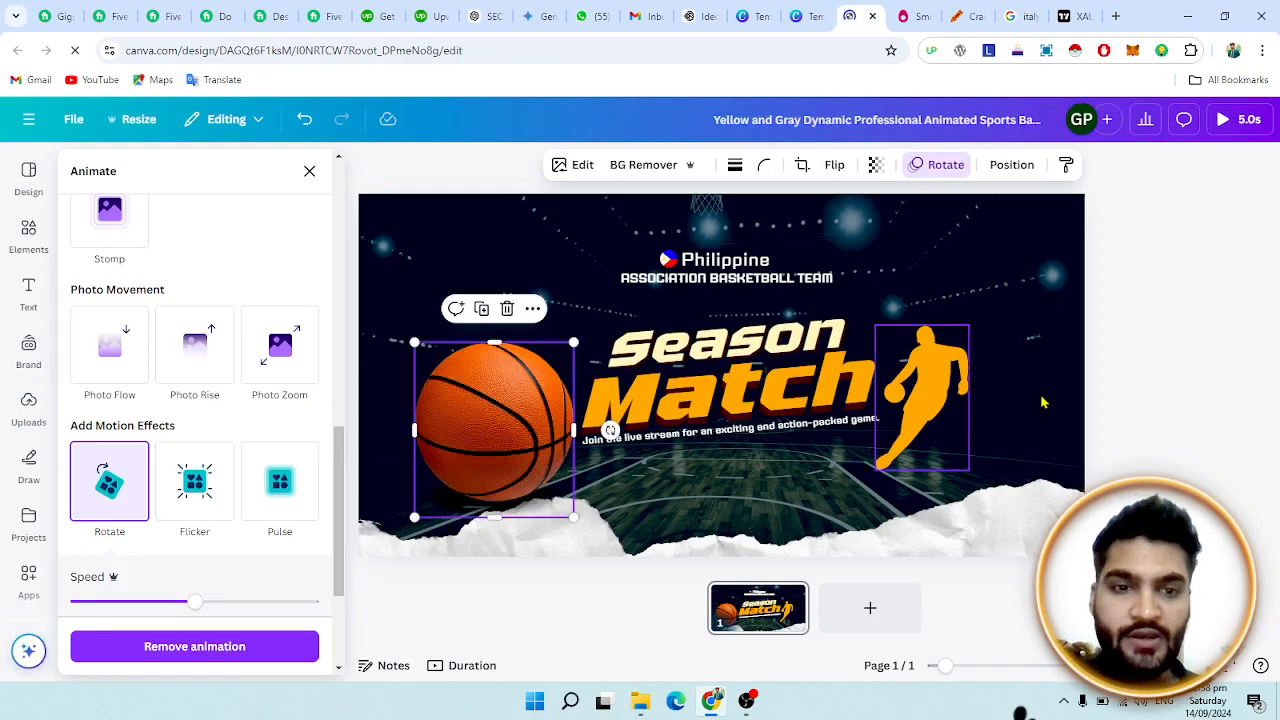
{"action": "left_click", "coordinate": [1178, 362]}
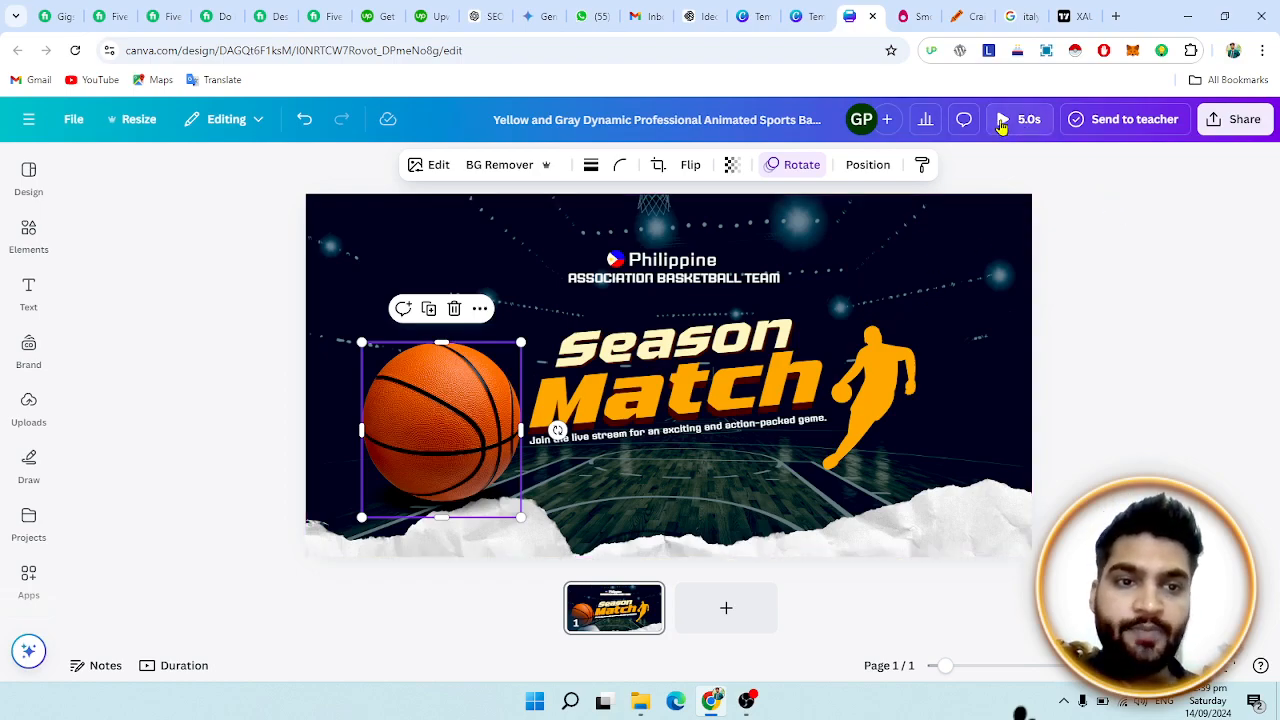
Preview the animated banner at full size and check its download options for file type and quality
{"action": "left_click", "coordinate": [1002, 121]}
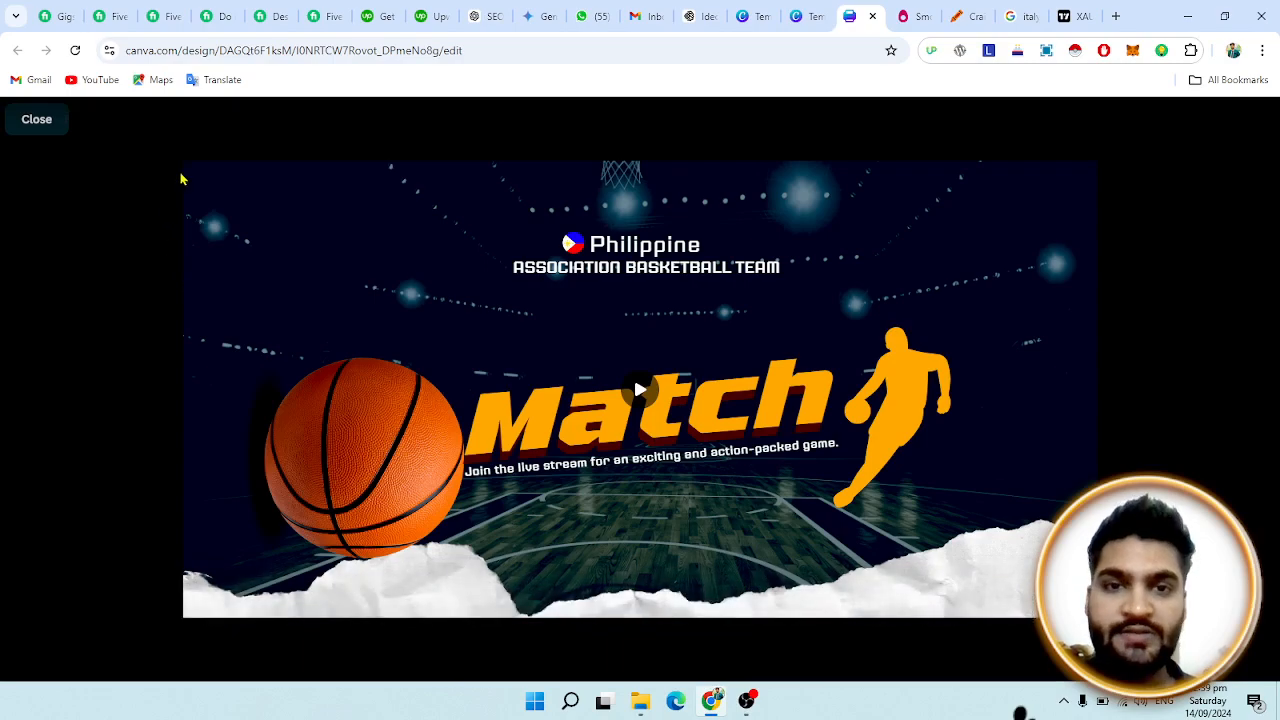
{"action": "left_click", "coordinate": [42, 127]}
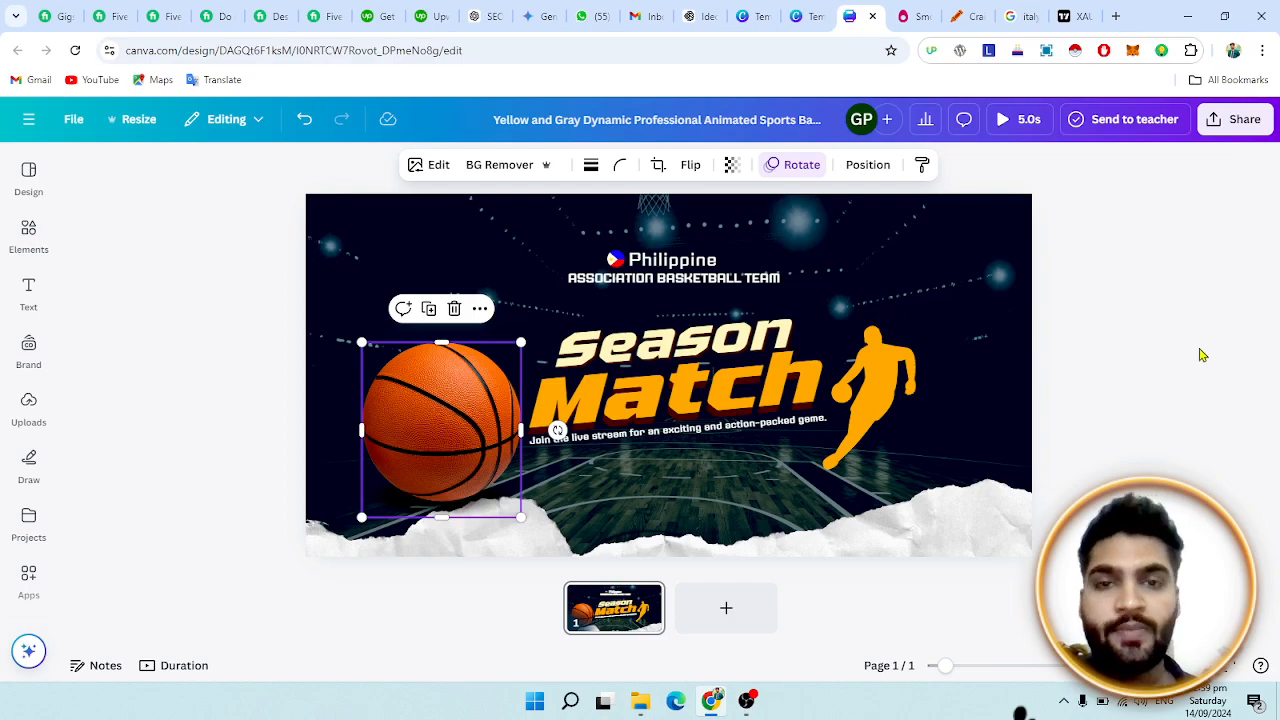
{"action": "left_click", "coordinate": [1228, 120]}
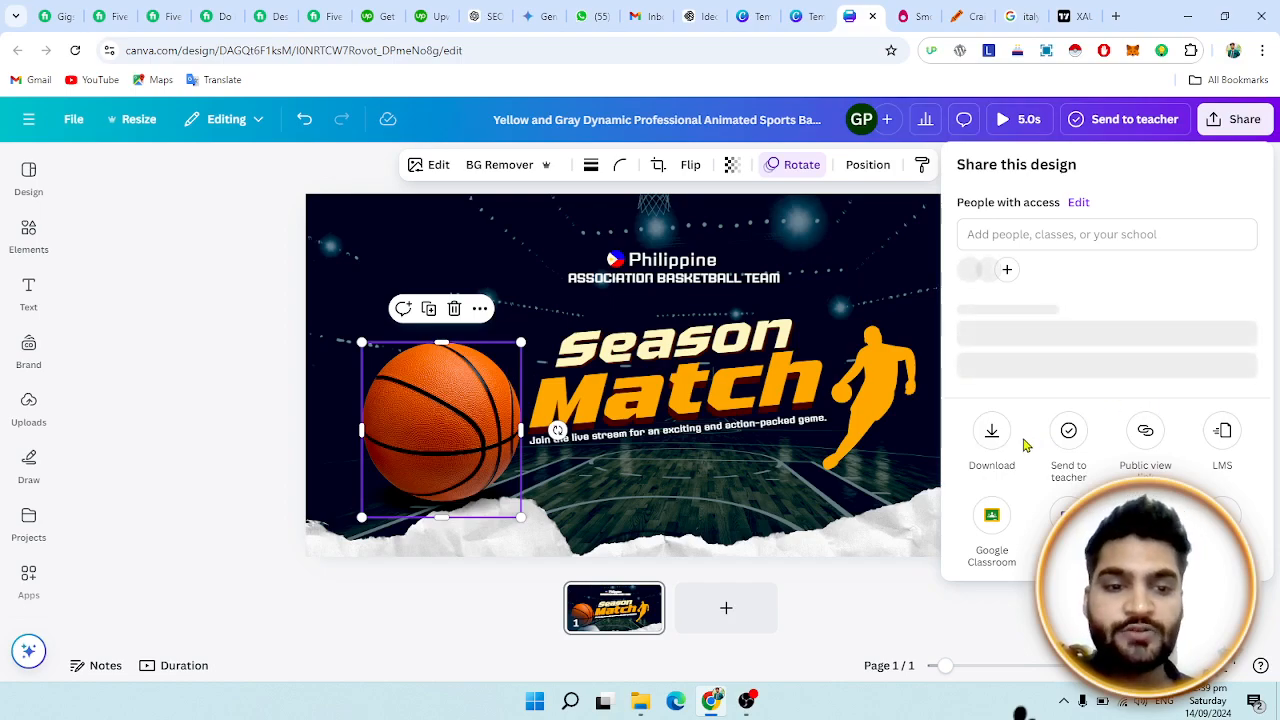
{"action": "left_click", "coordinate": [991, 446]}
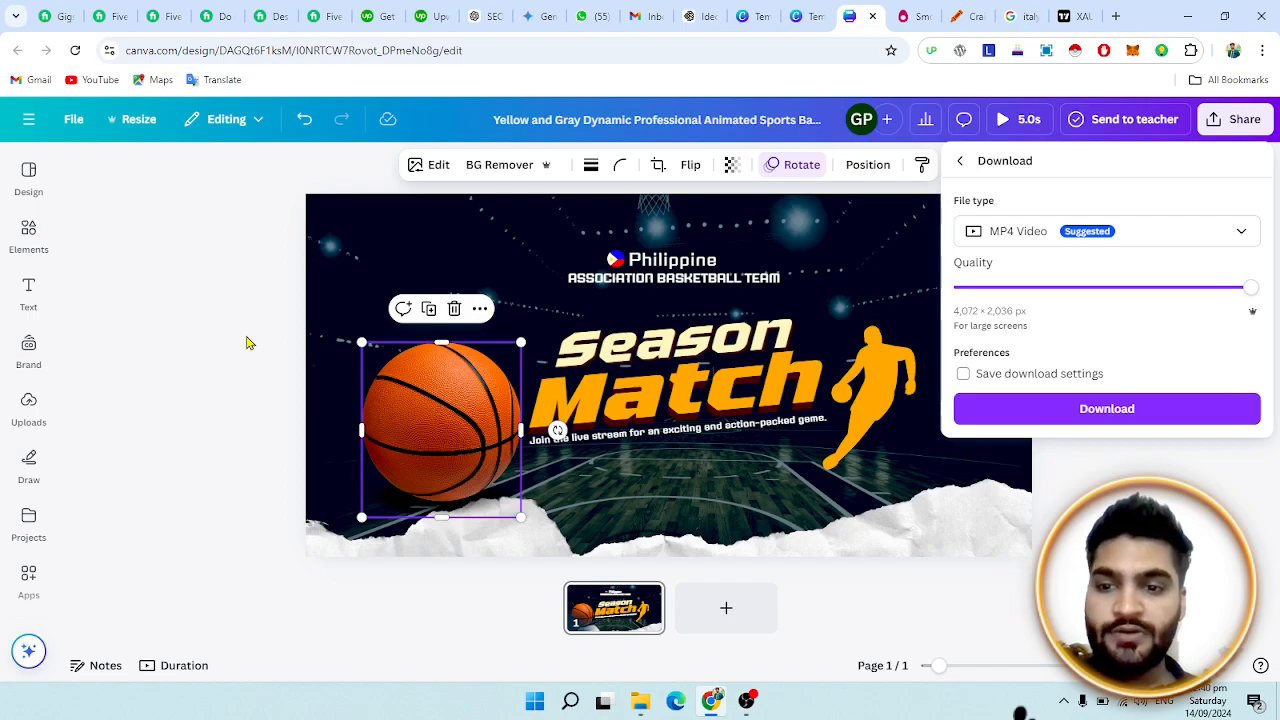
{"action": "left_click", "coordinate": [278, 400]}
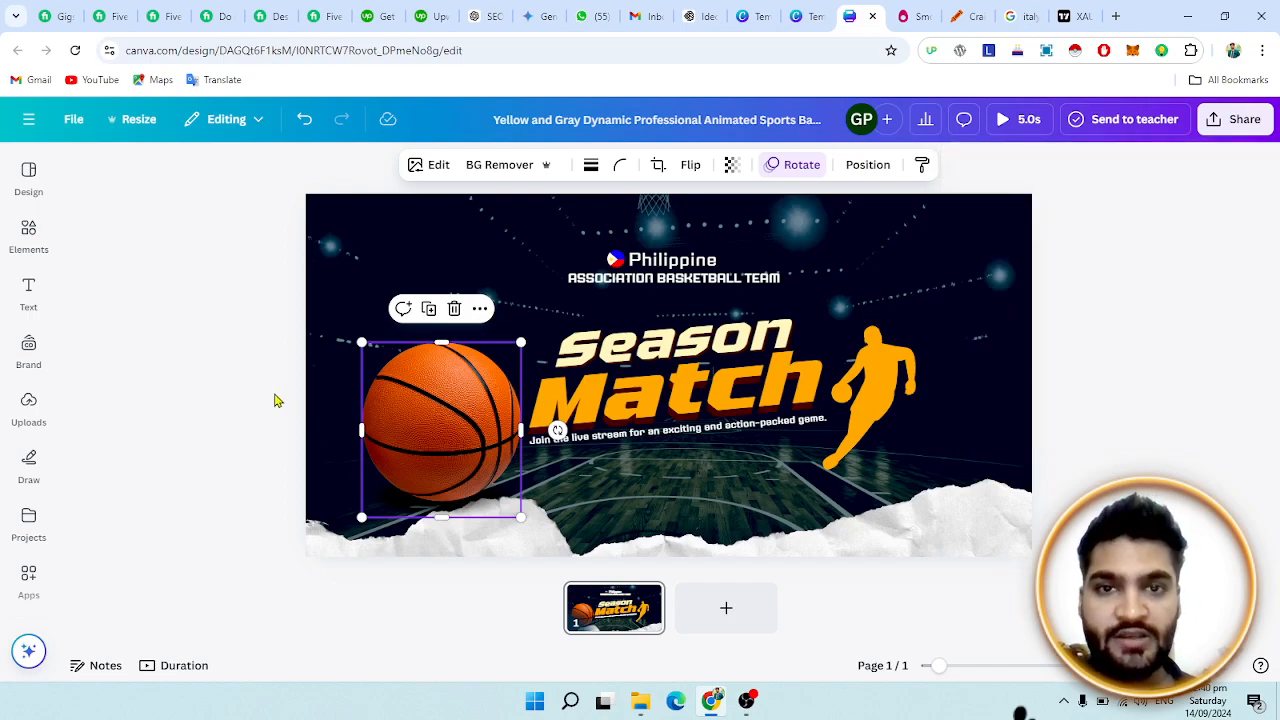
Switch to Fiverr, search the gigs for "animation banner" and look through the titles, ratings and prices in the results
{"action": "left_click", "coordinate": [118, 12]}
{"action": "left_click", "coordinate": [160, 12]}
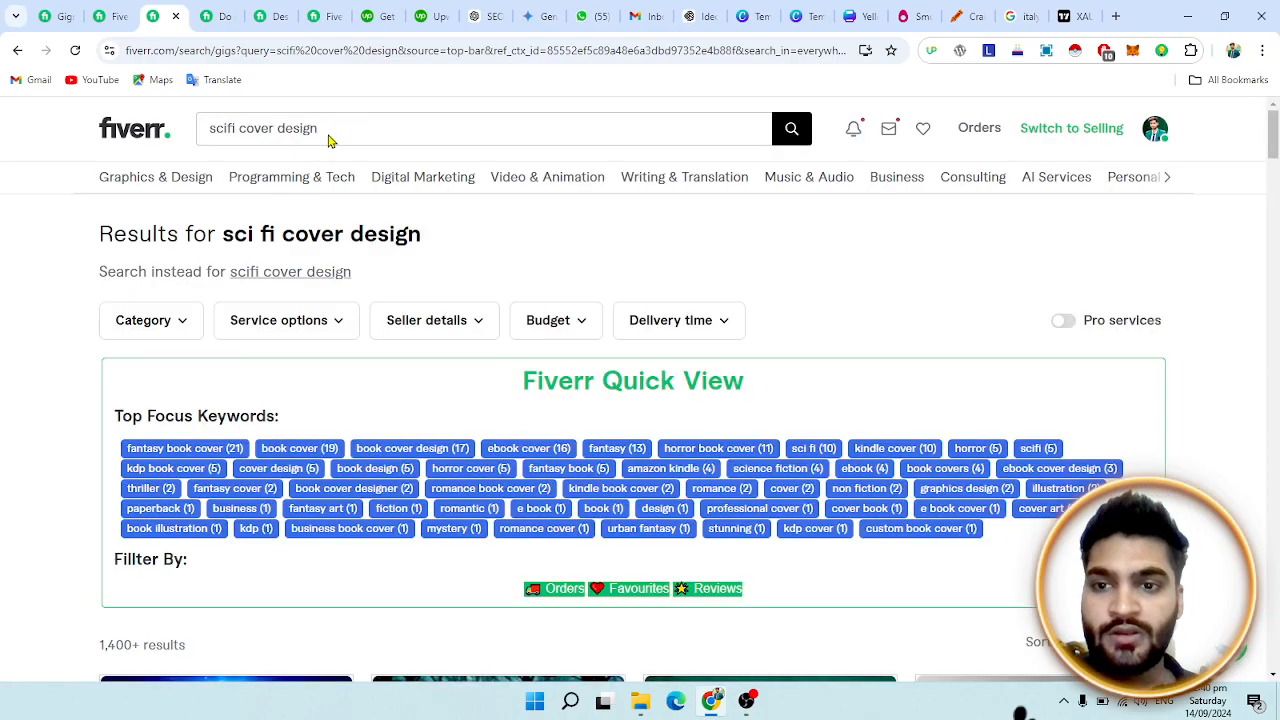
{"action": "left_click", "coordinate": [326, 130]}
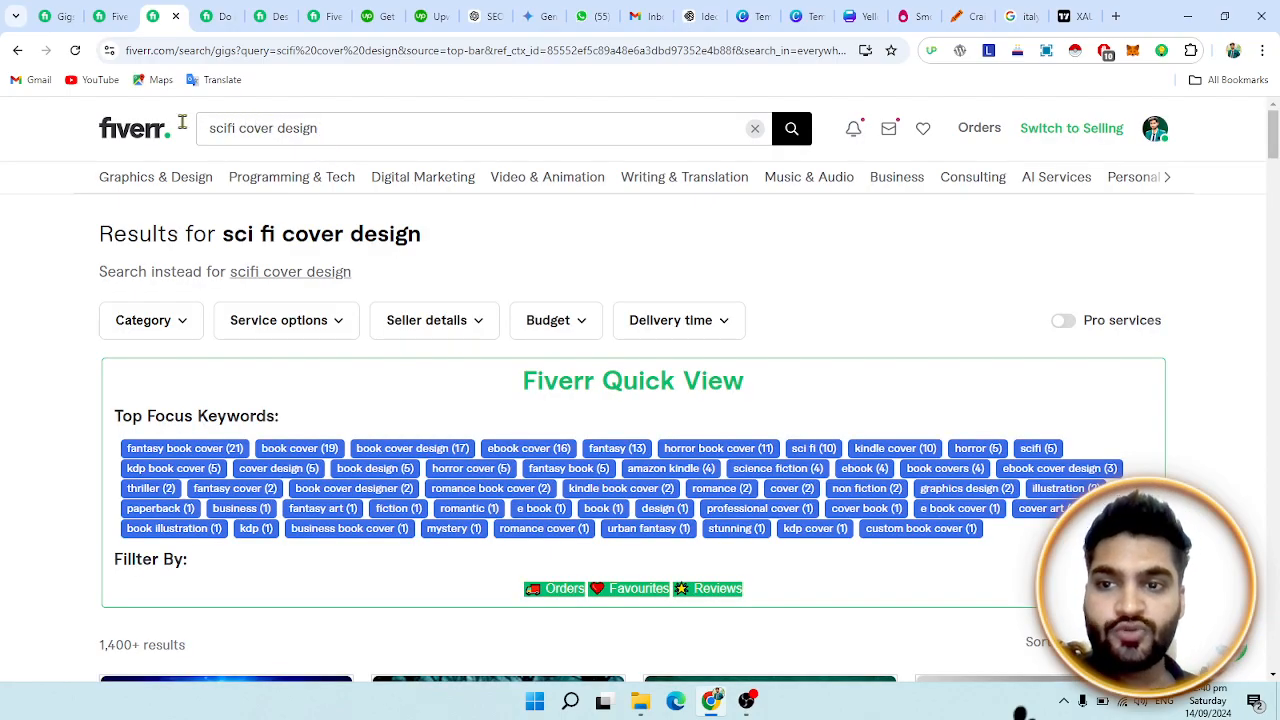
{"action": "key", "text": "ctrl+a"}
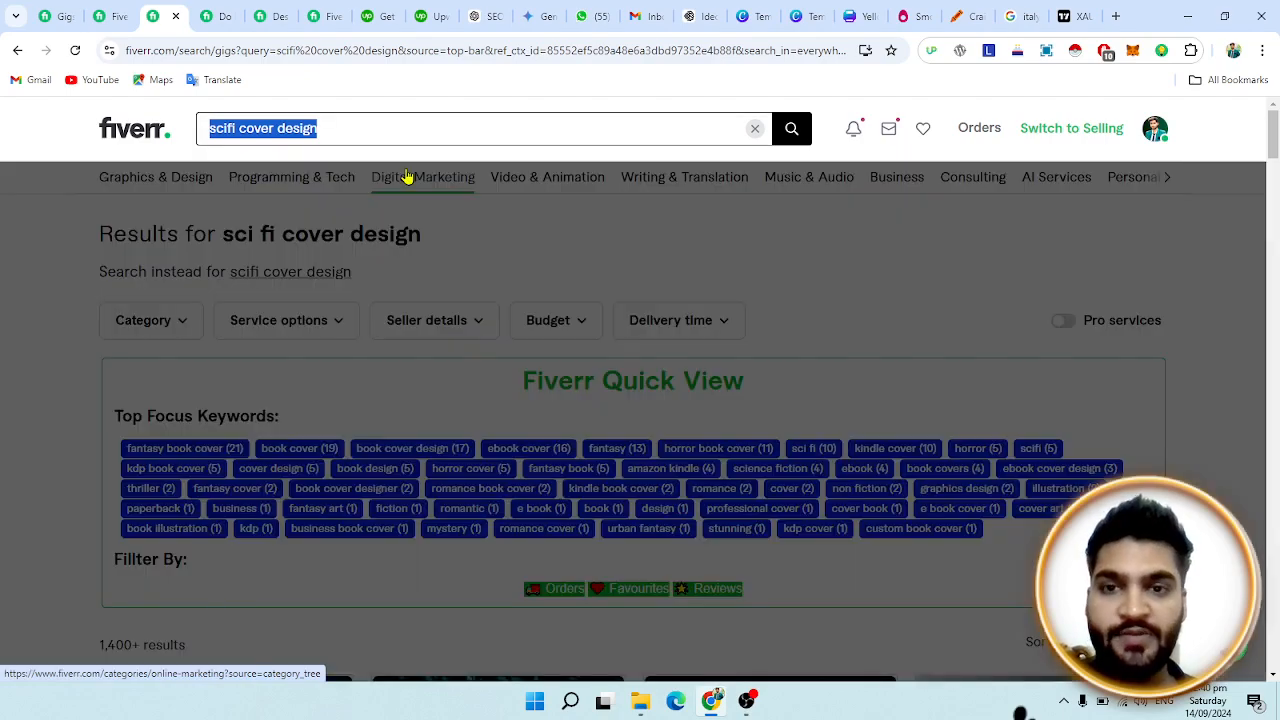
{"action": "mouse_move", "coordinate": [407, 176]}
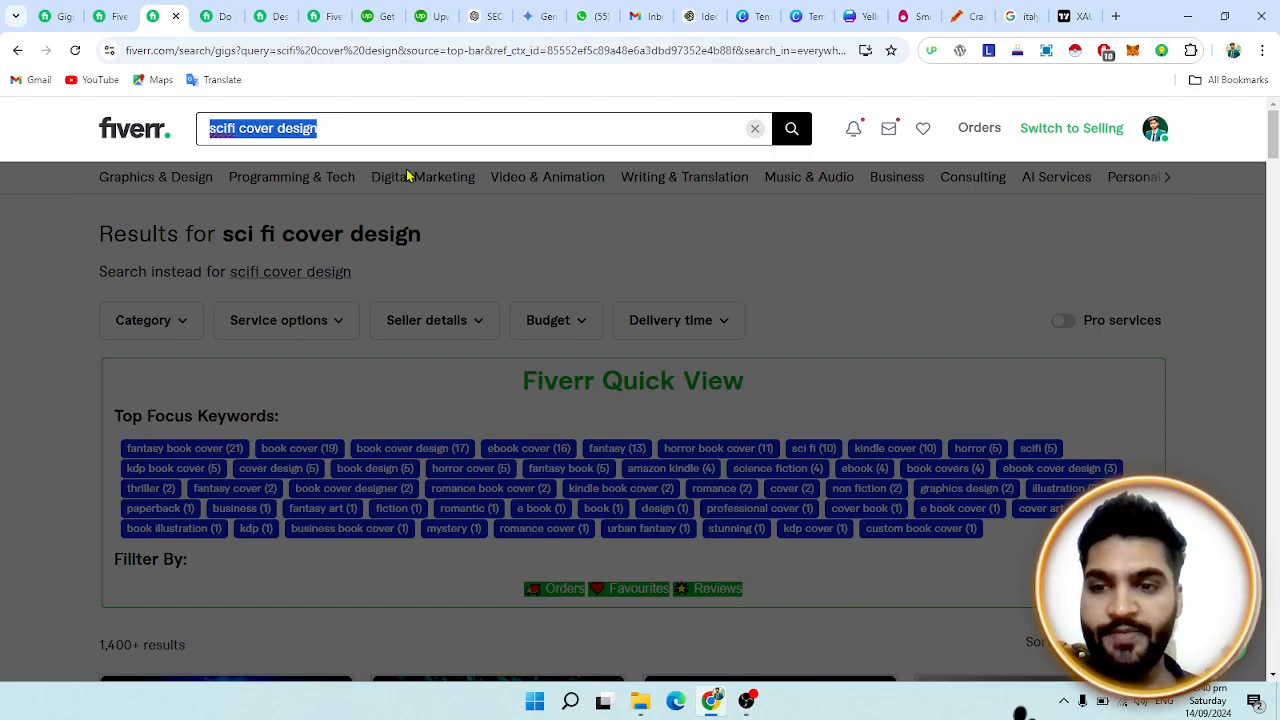
{"action": "type", "text": "animation banner"}
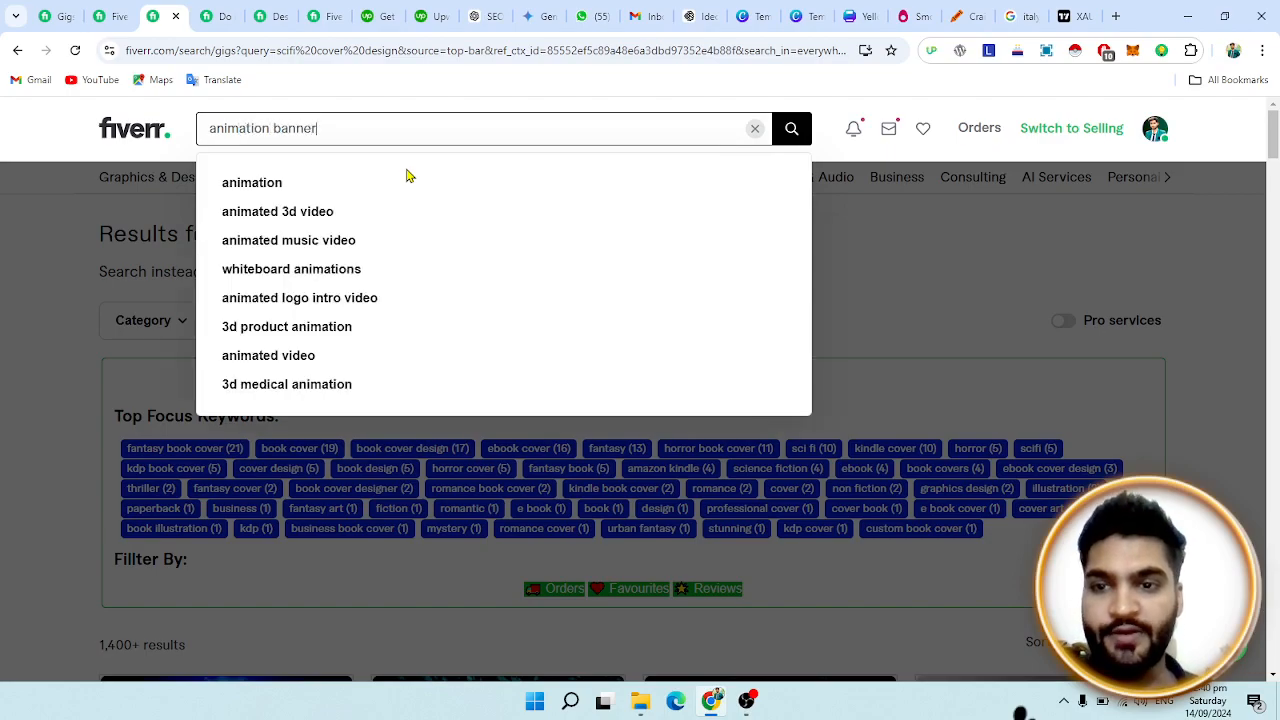
{"action": "key", "text": "Return"}
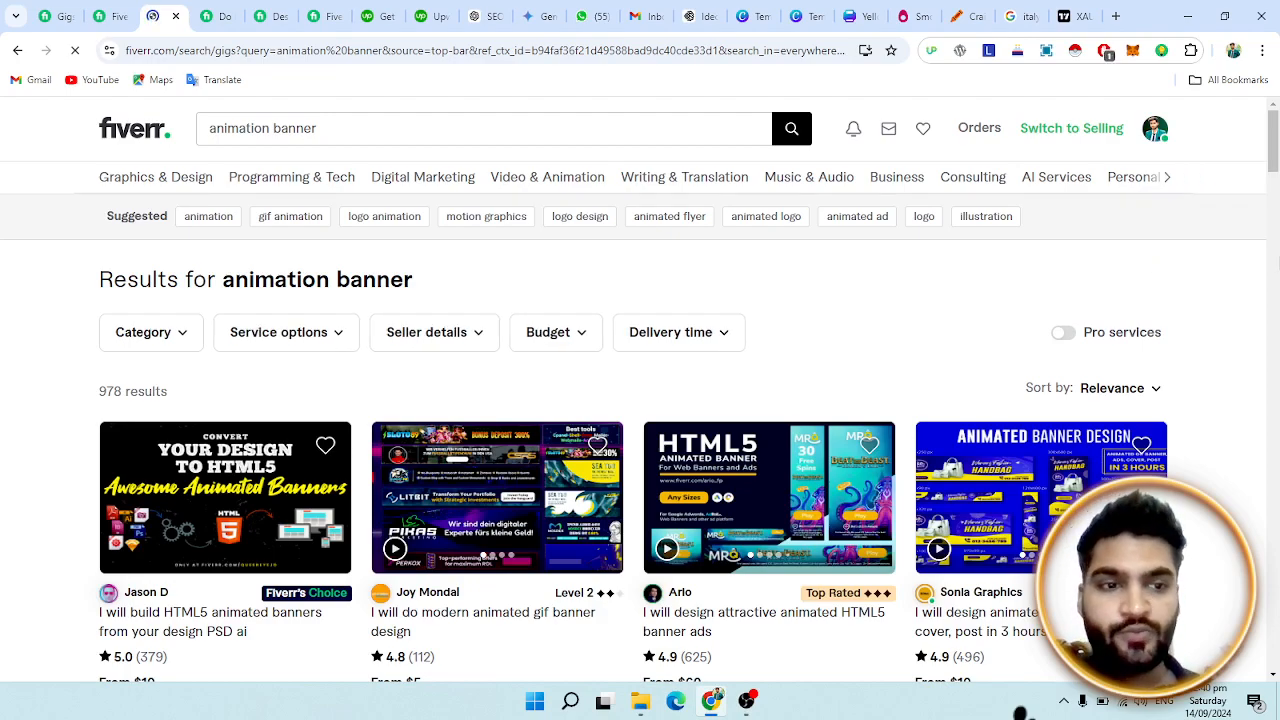
{"action": "scroll", "coordinate": [1237, 192], "scroll_direction": "down", "scroll_amount": 3}
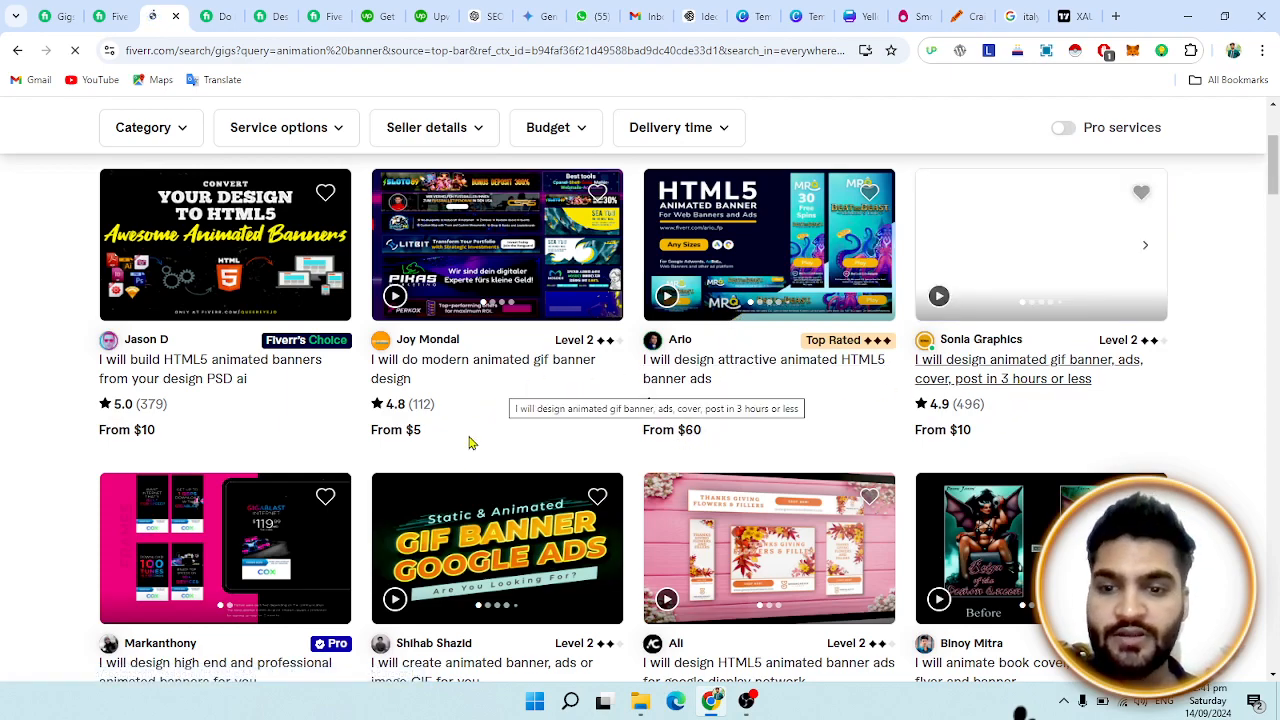
{"action": "scroll", "coordinate": [476, 428], "scroll_direction": "down", "scroll_amount": 3}
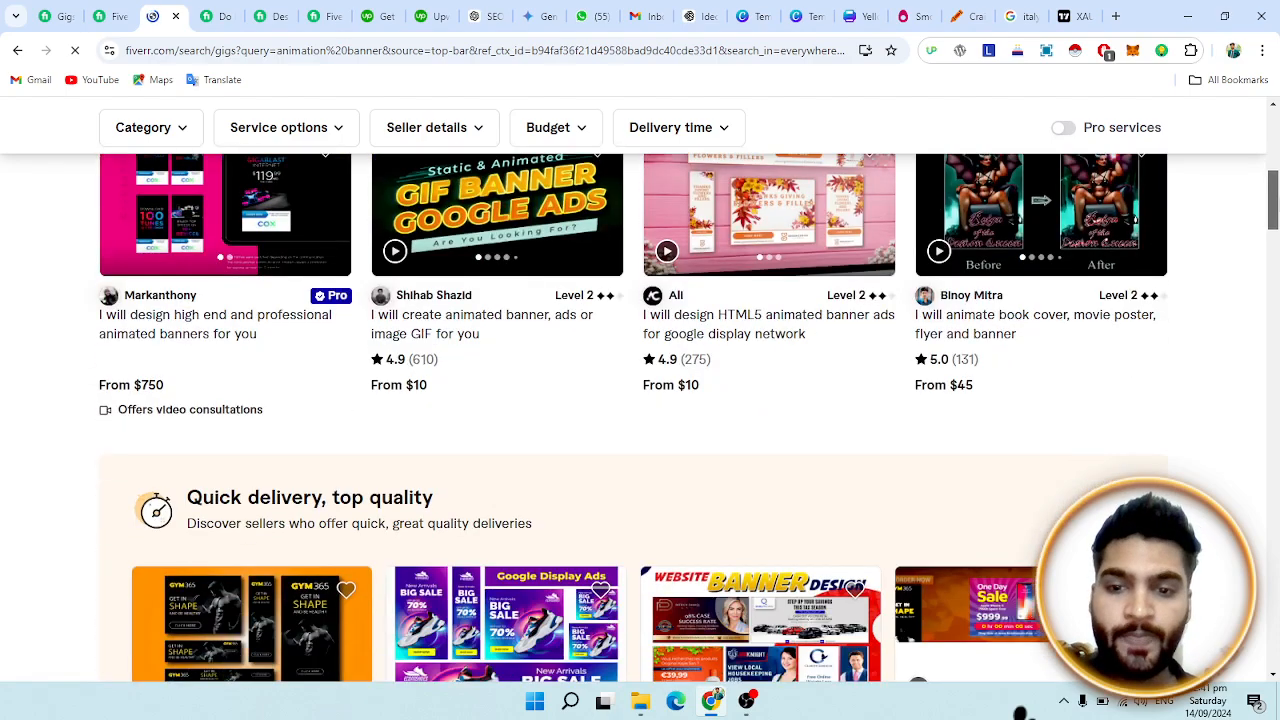
{"action": "scroll", "coordinate": [633, 418], "scroll_direction": "down", "scroll_amount": 1}
{"action": "left_click_drag", "start_coordinate": [1275, 208], "coordinate": [1276, 265]}
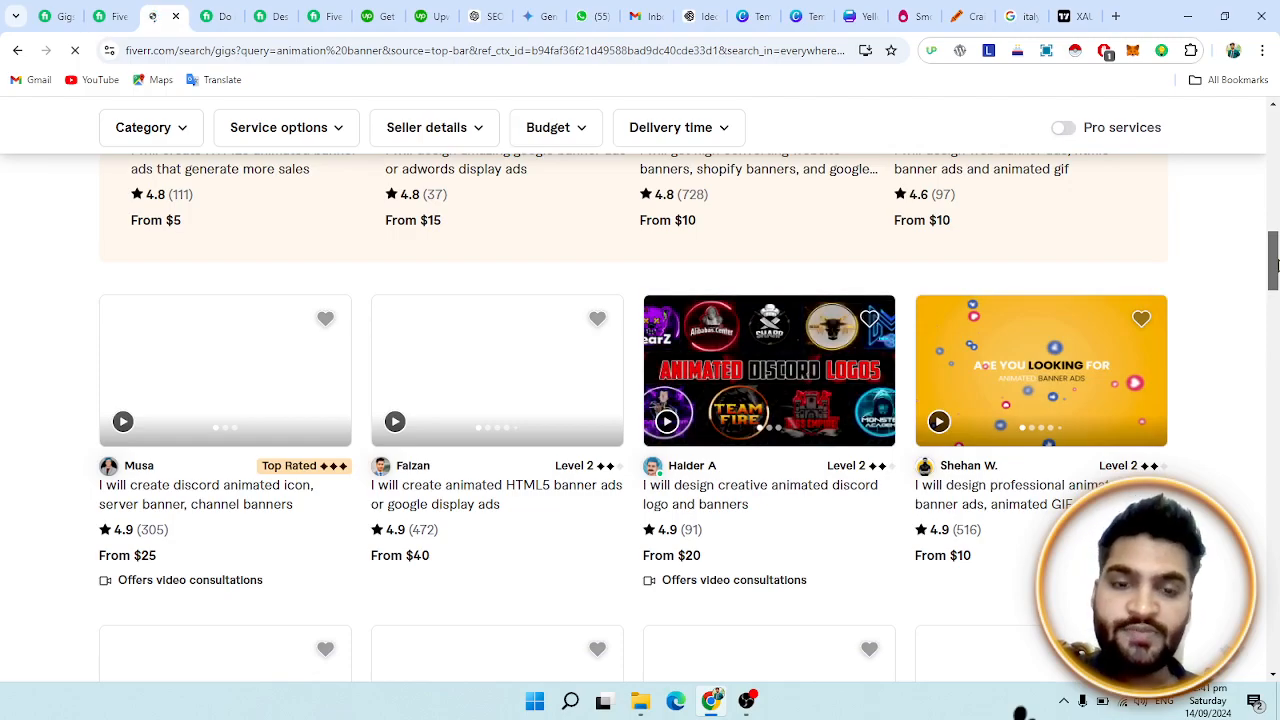
{"action": "left_click_drag", "start_coordinate": [1276, 263], "coordinate": [1276, 140]}
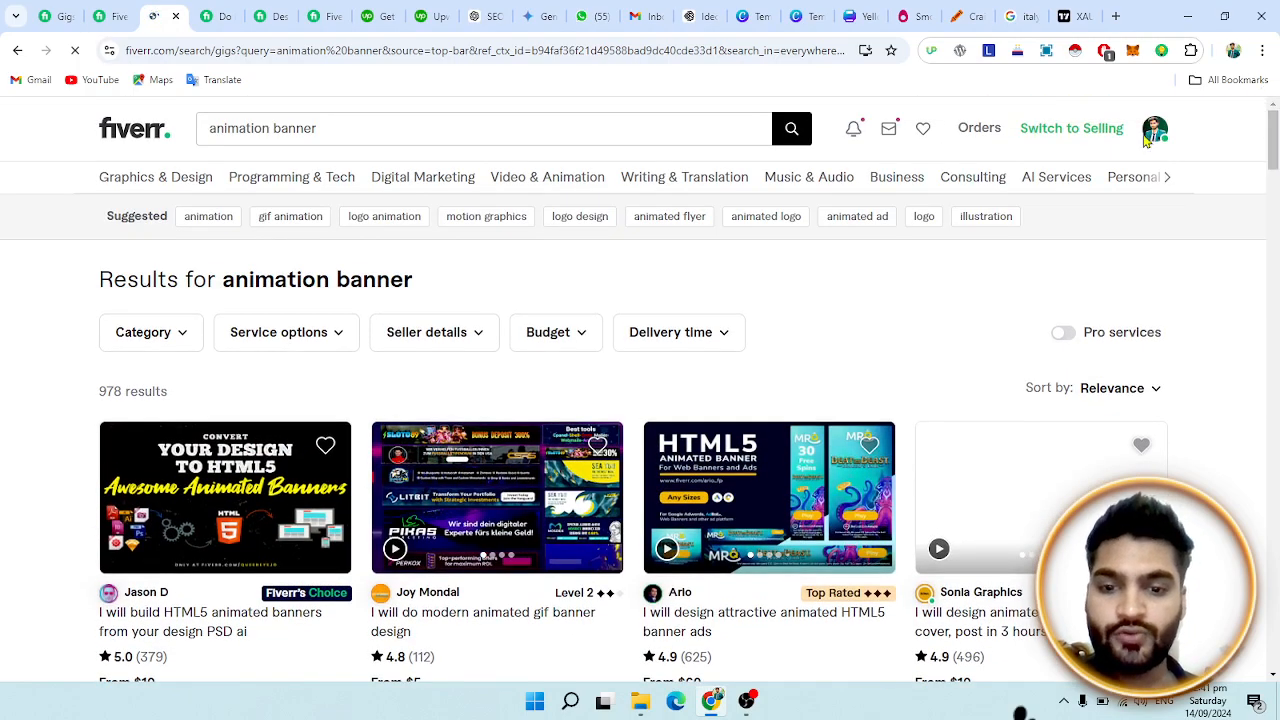